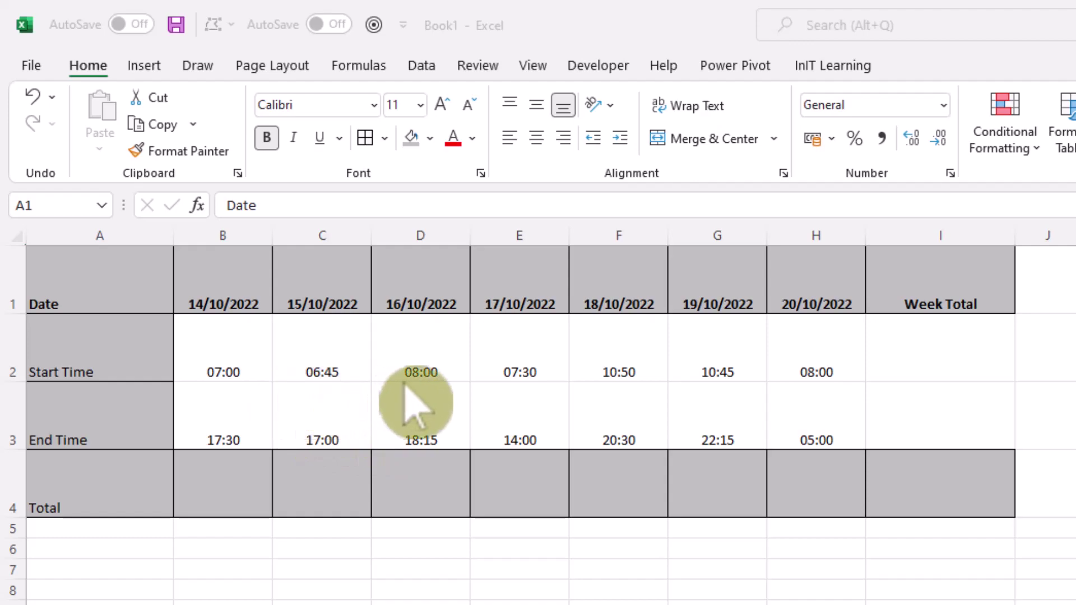
Enter =B3-B2 in B4 so the 14/10/2022 Total reads 10:30
left_click(209, 483)
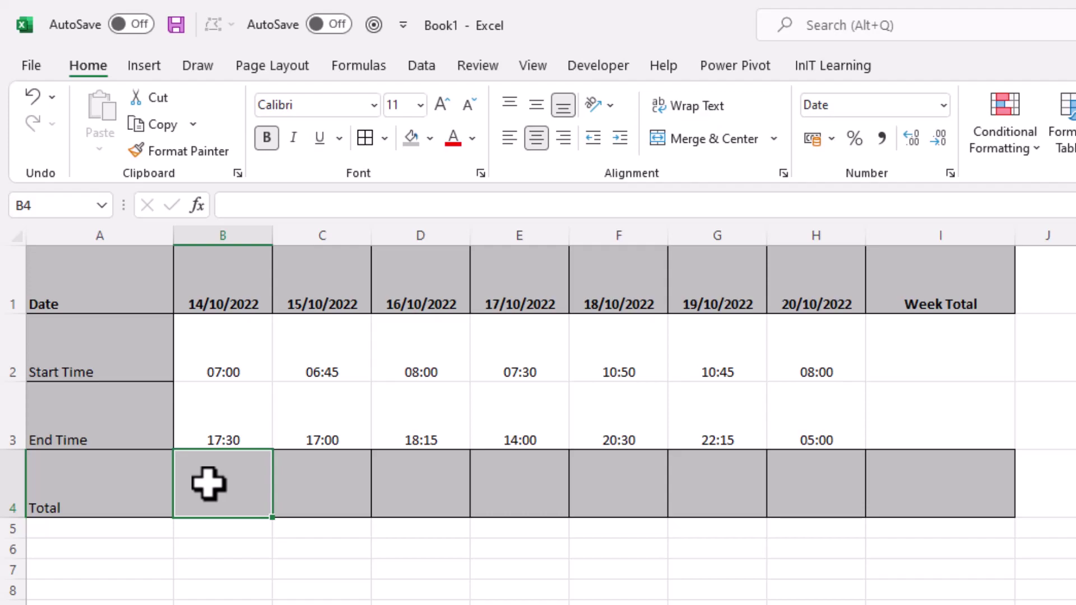
type("=")
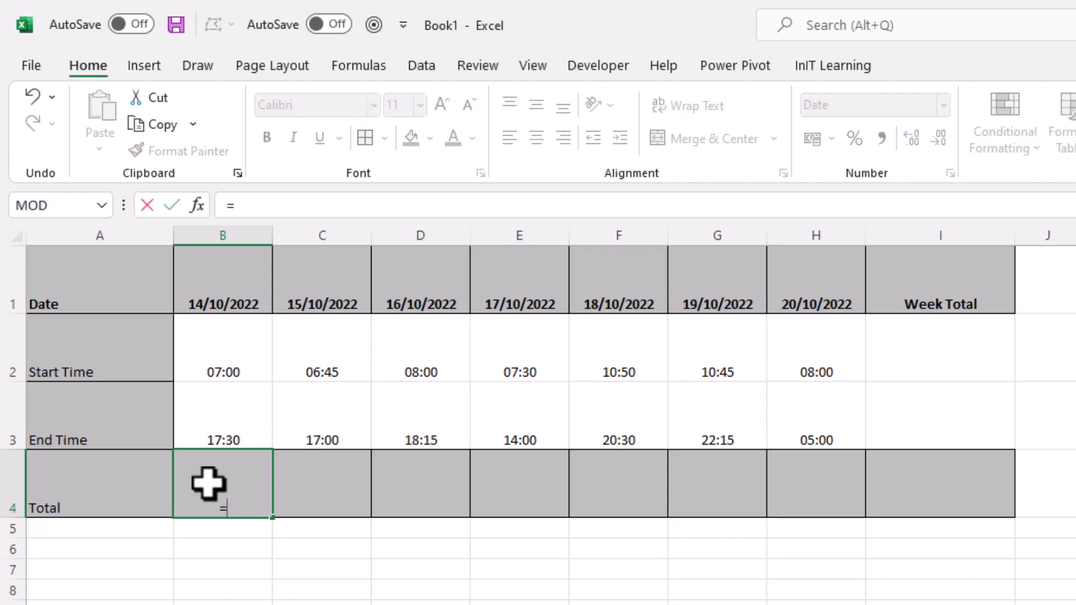
left_click(213, 425)
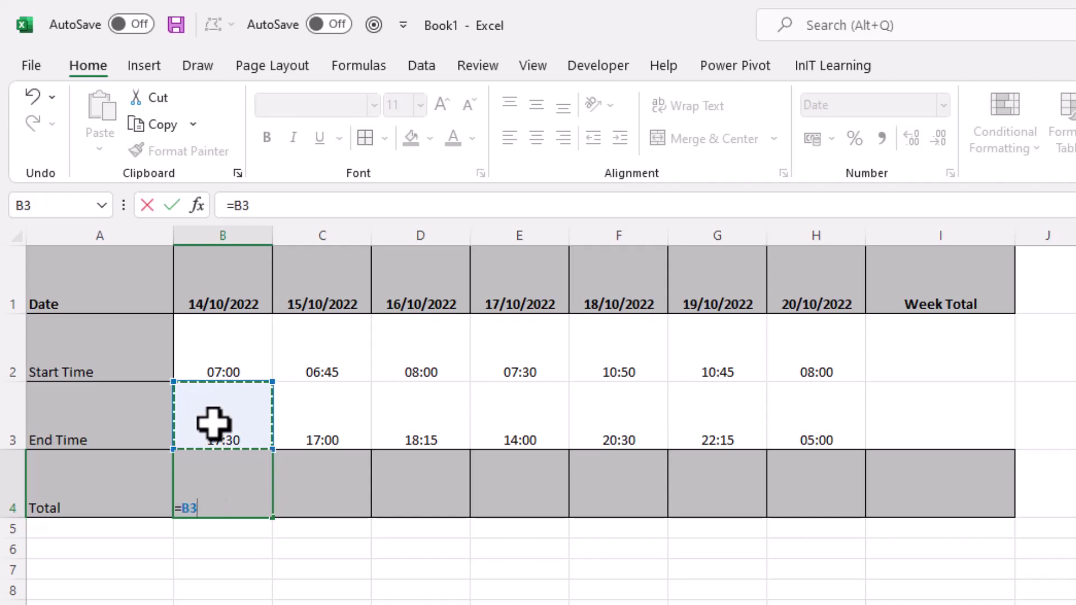
type("-")
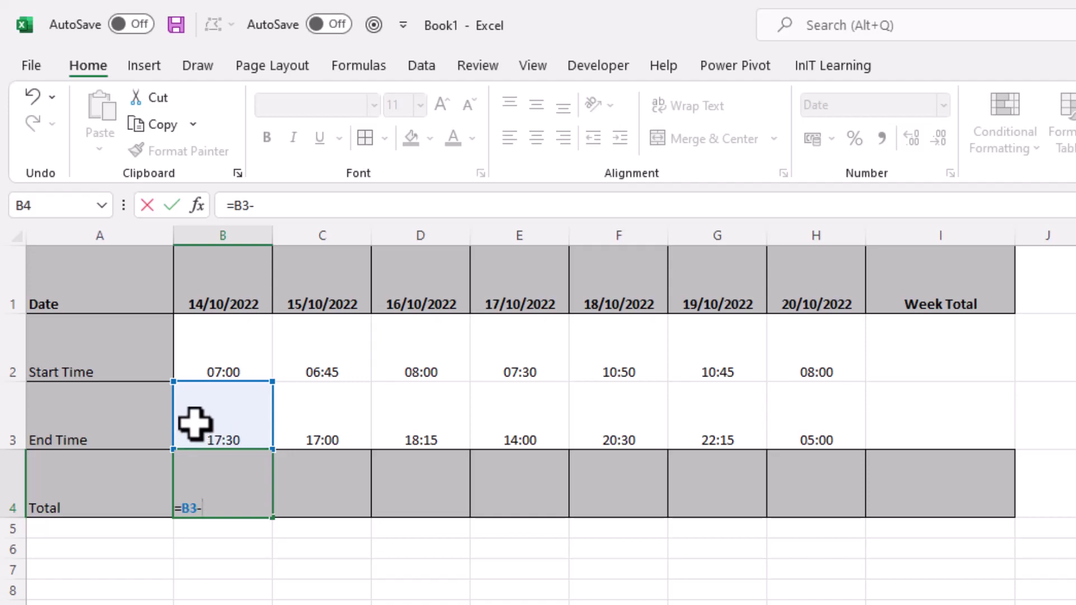
left_click(225, 352)
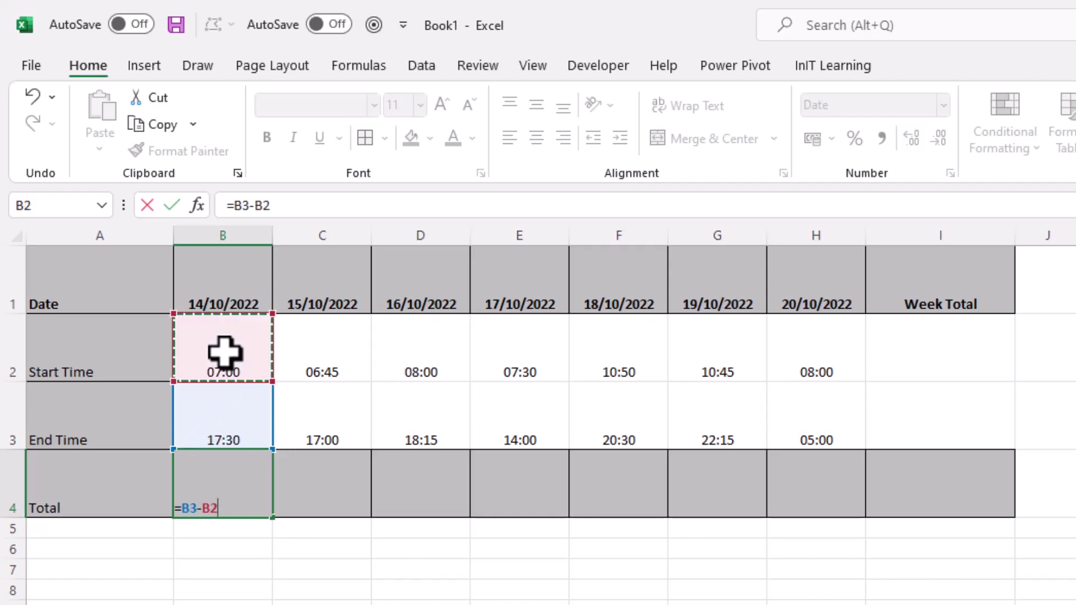
key("Tab")
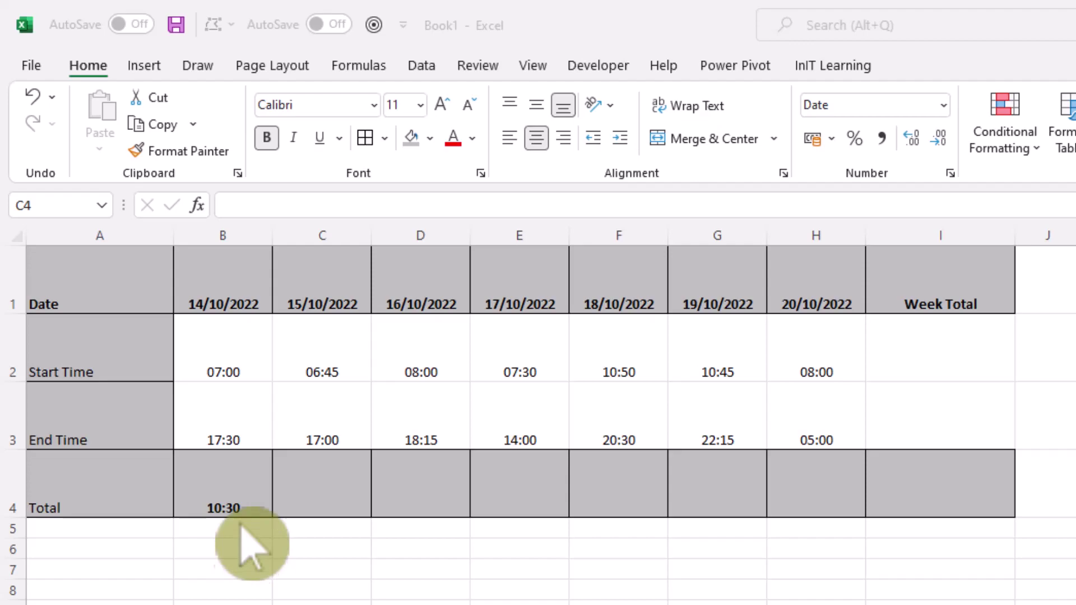
Fill B4's Total formula across to H4 and check the copied results in C4, D4, E4
left_click(238, 481)
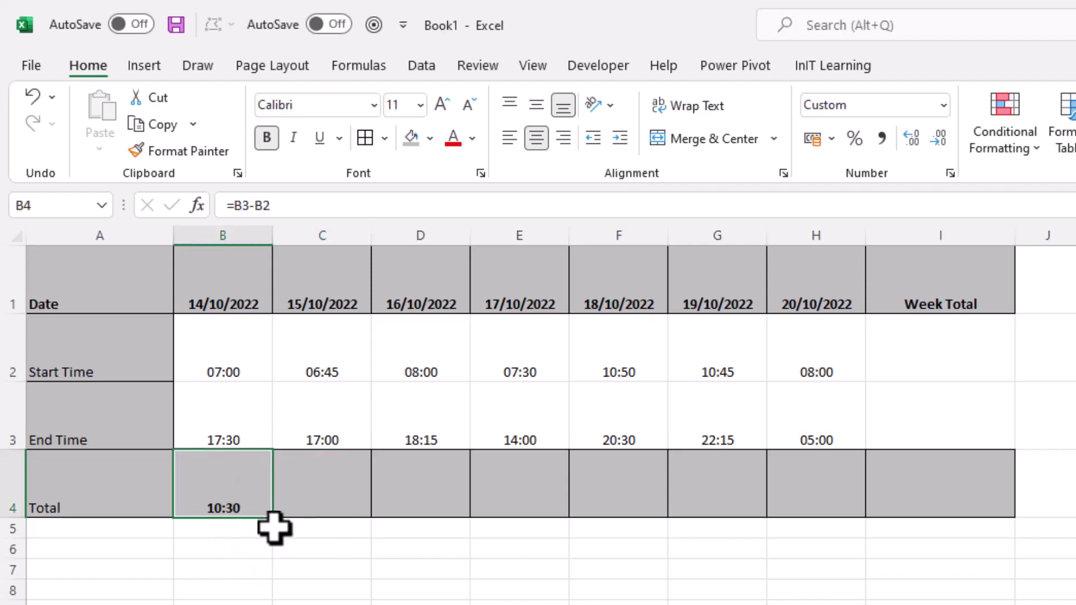
left_click_drag(273, 516, 852, 505)
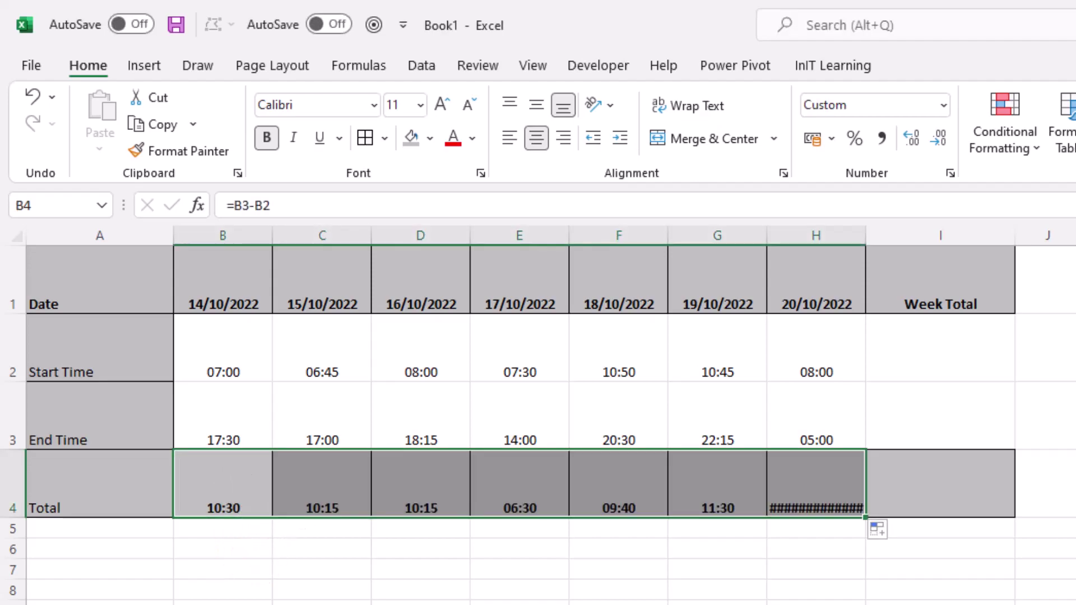
left_click(314, 473)
left_click(429, 487)
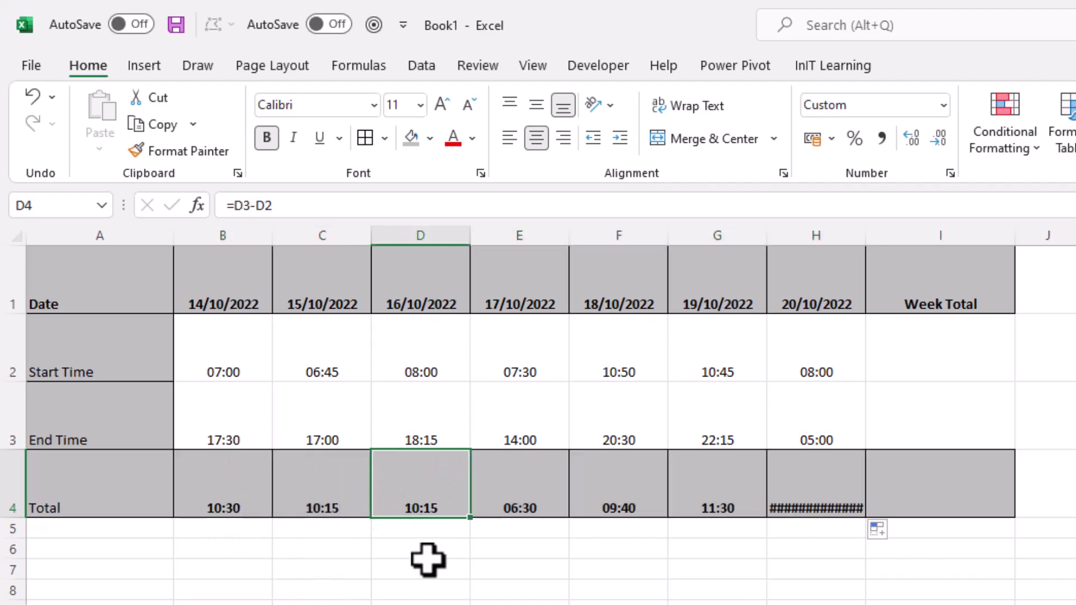
left_click(536, 482)
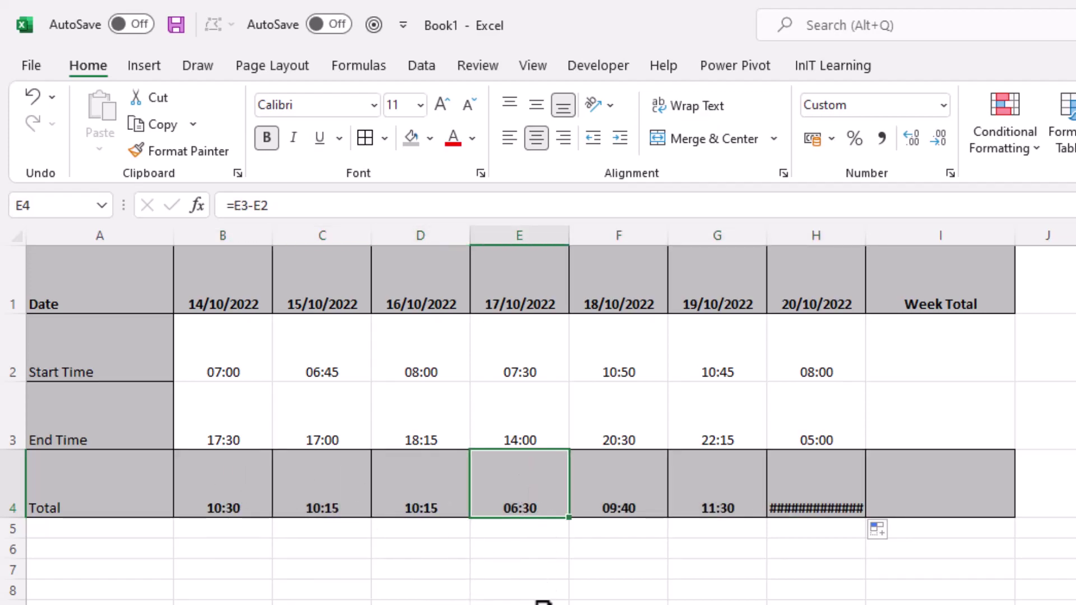
left_click(819, 424)
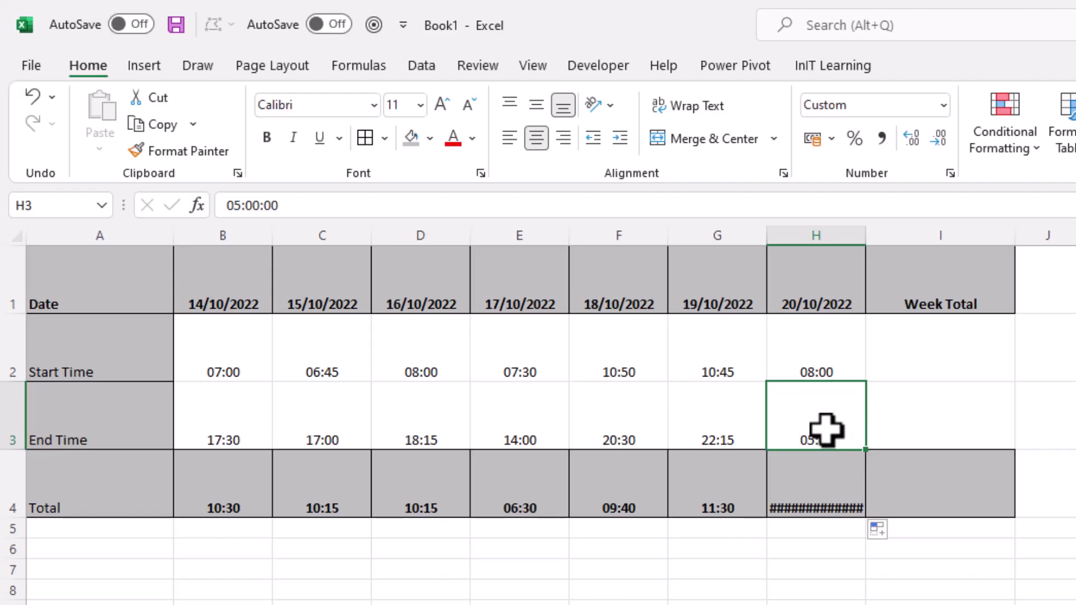
mouse_move(850, 504)
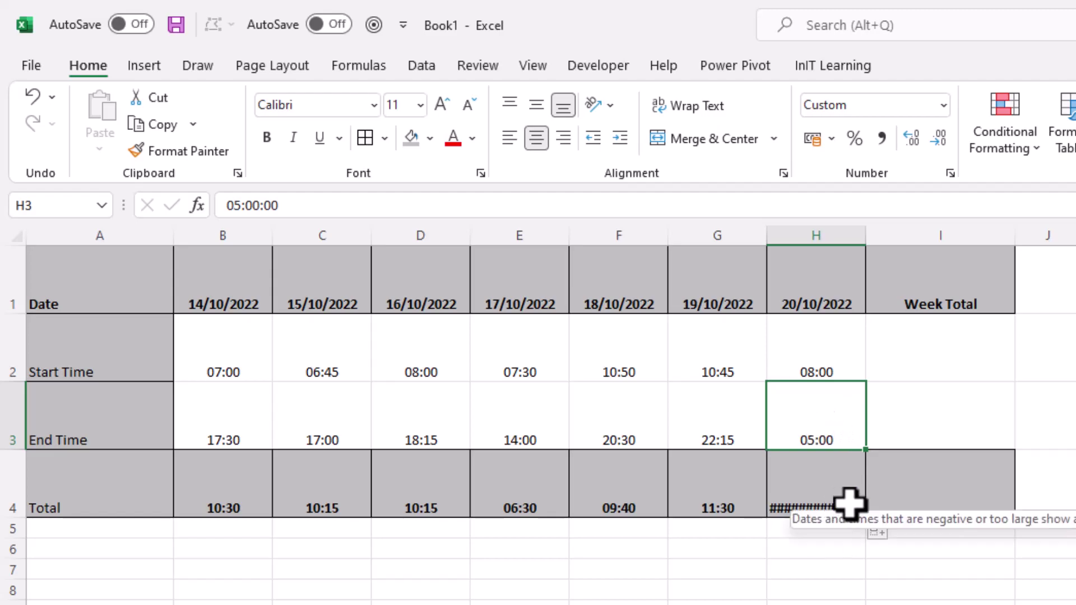
Insert a row above End Time labelled 'Days or next Day +1' and move to H3
left_click(4, 420)
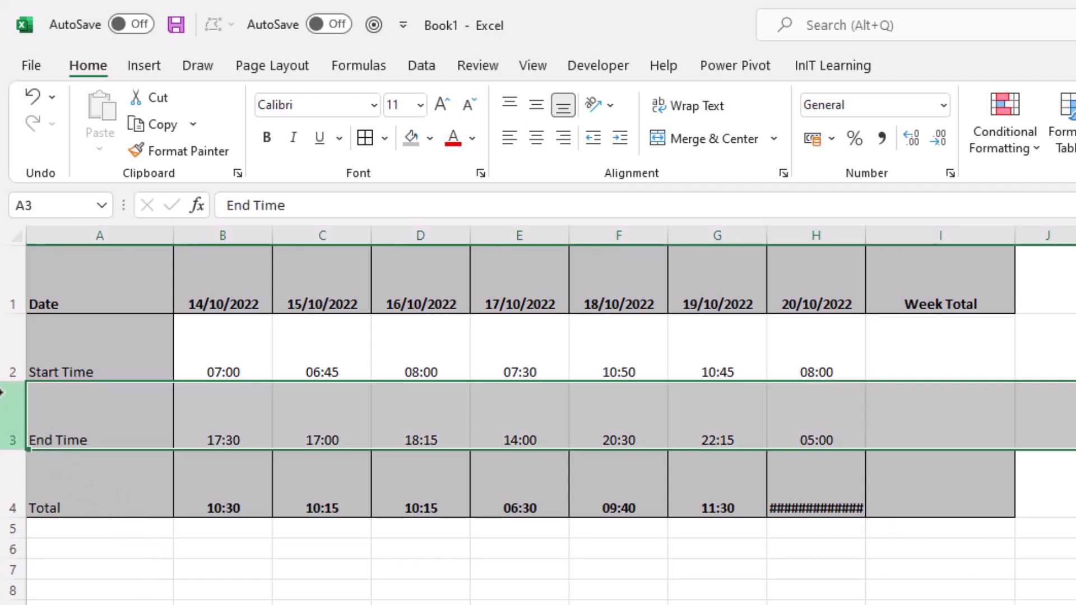
left_click(7, 493)
left_click(10, 432)
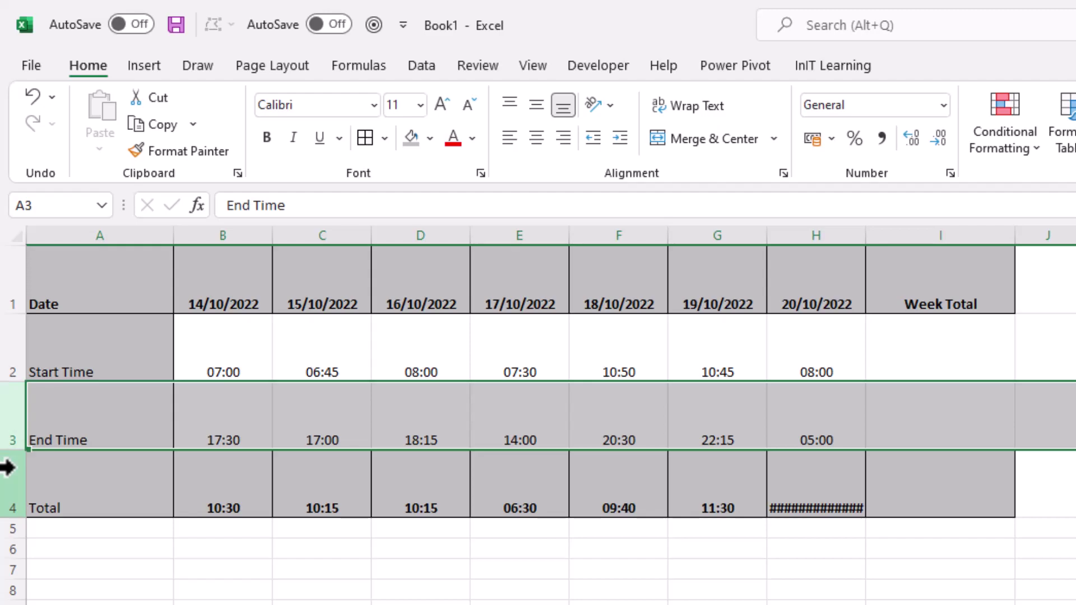
key("ctrl+shift+plus")
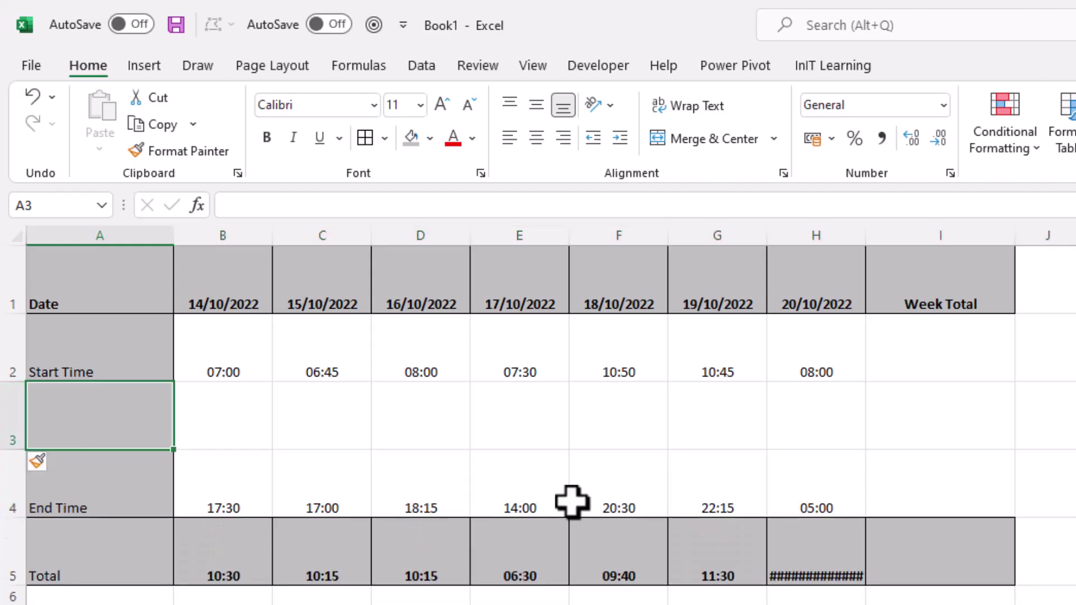
type("Days o")
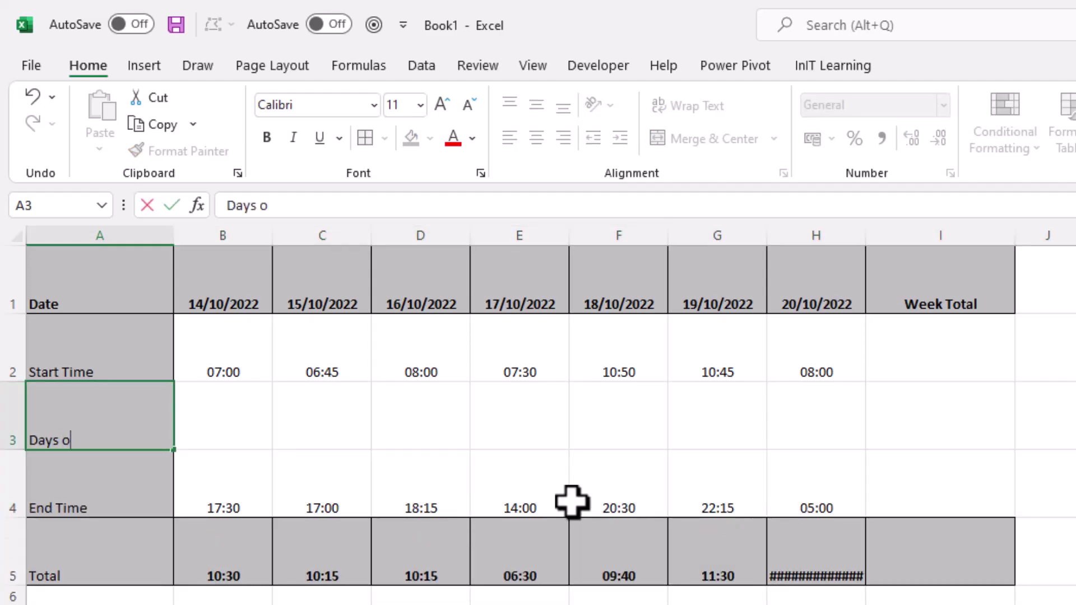
type("r next Day")
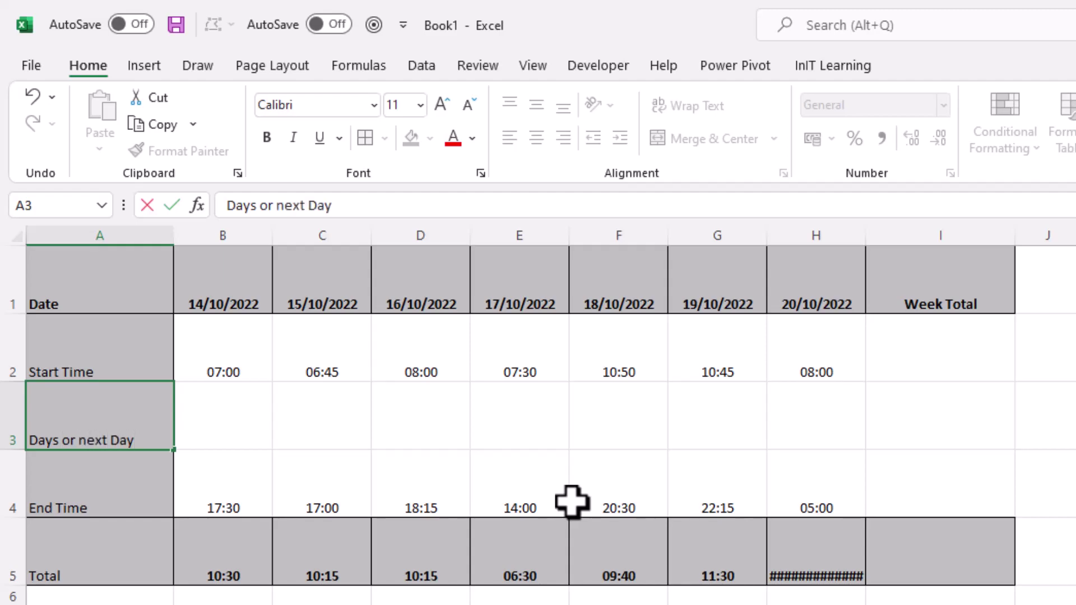
type(" +1")
key("Tab")
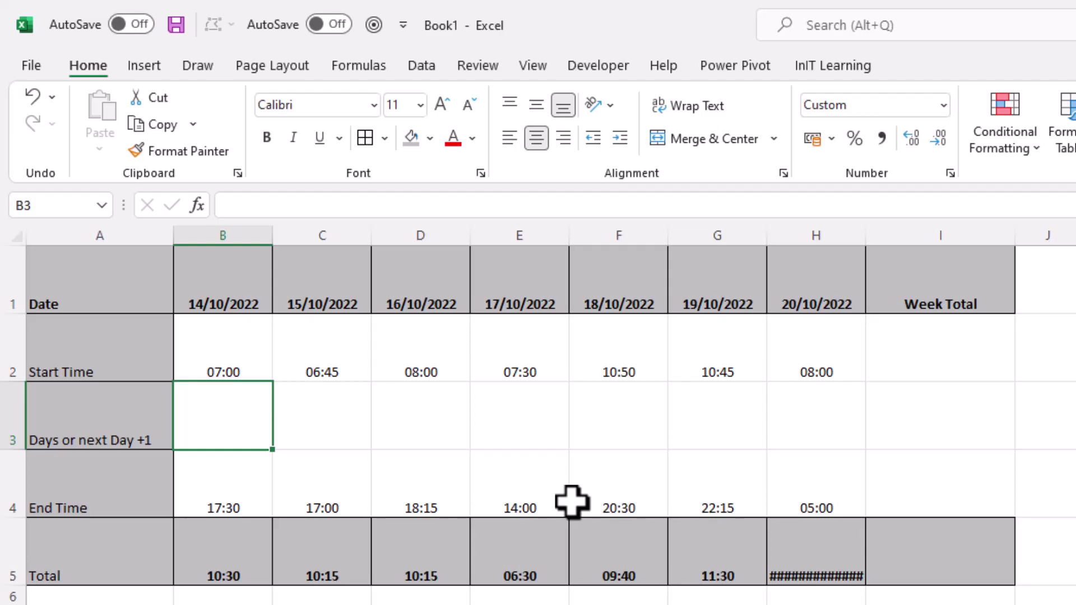
key("Right")
key("Right")
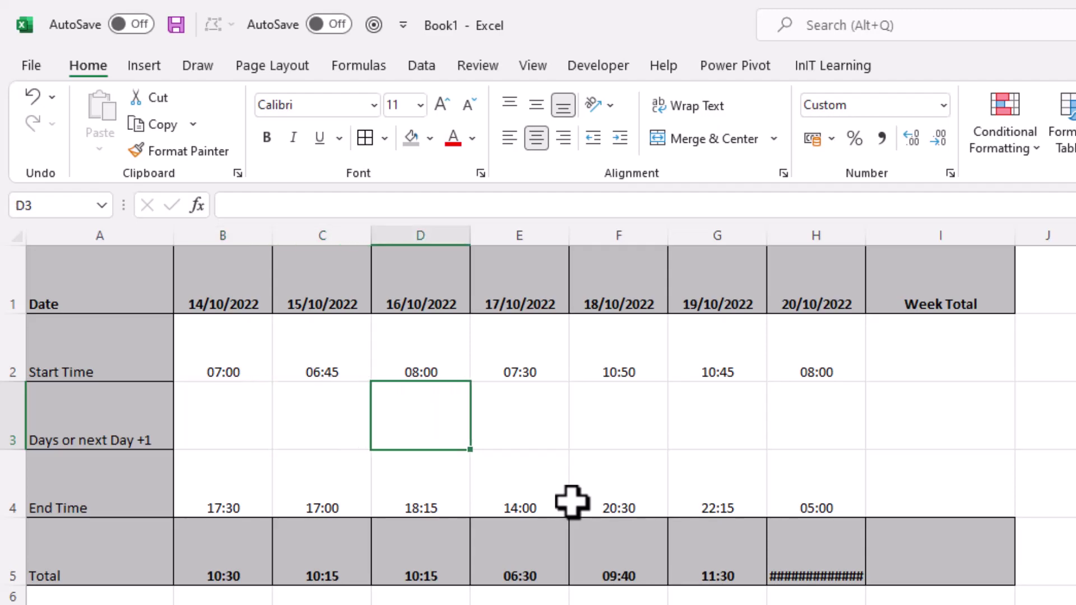
key("Right")
key("Right")
key("Right")
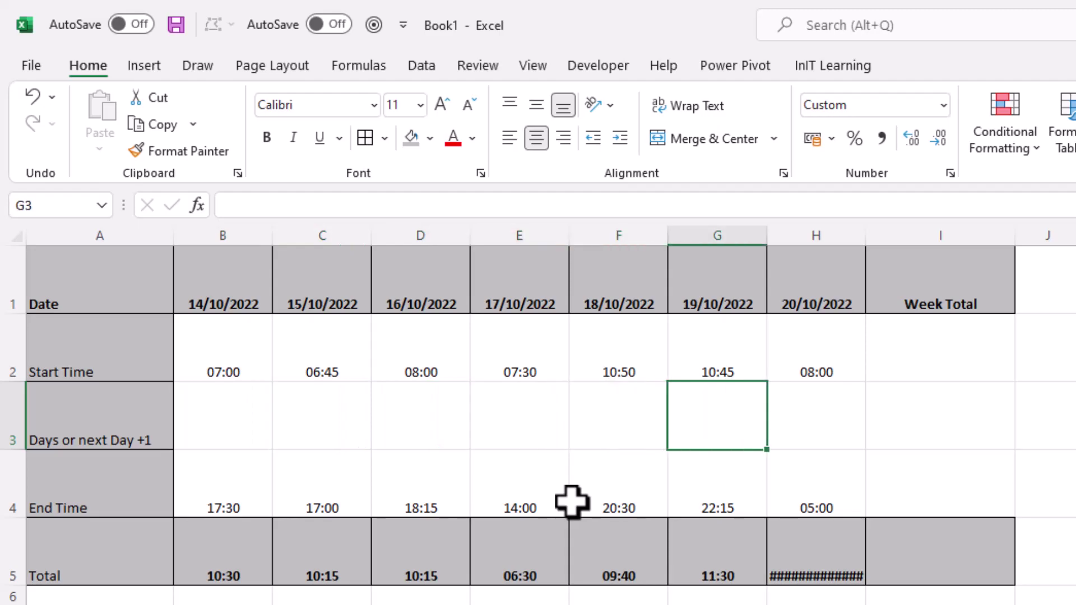
key("Right")
Enter 1 in H3 and set the offset row B3:I3 to General number format
type("1")
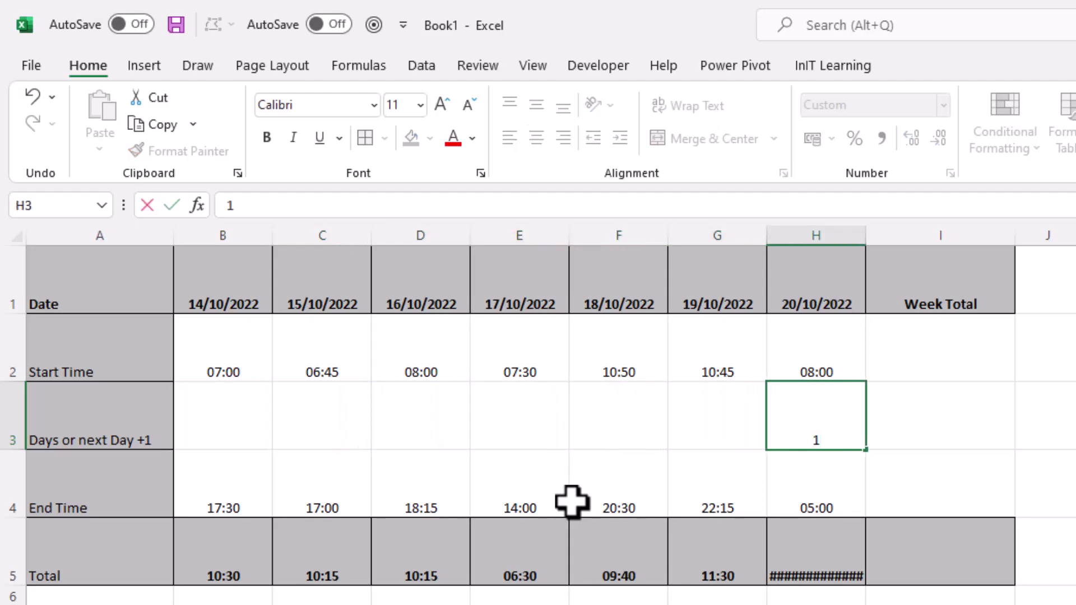
left_click_drag(224, 415, 896, 417)
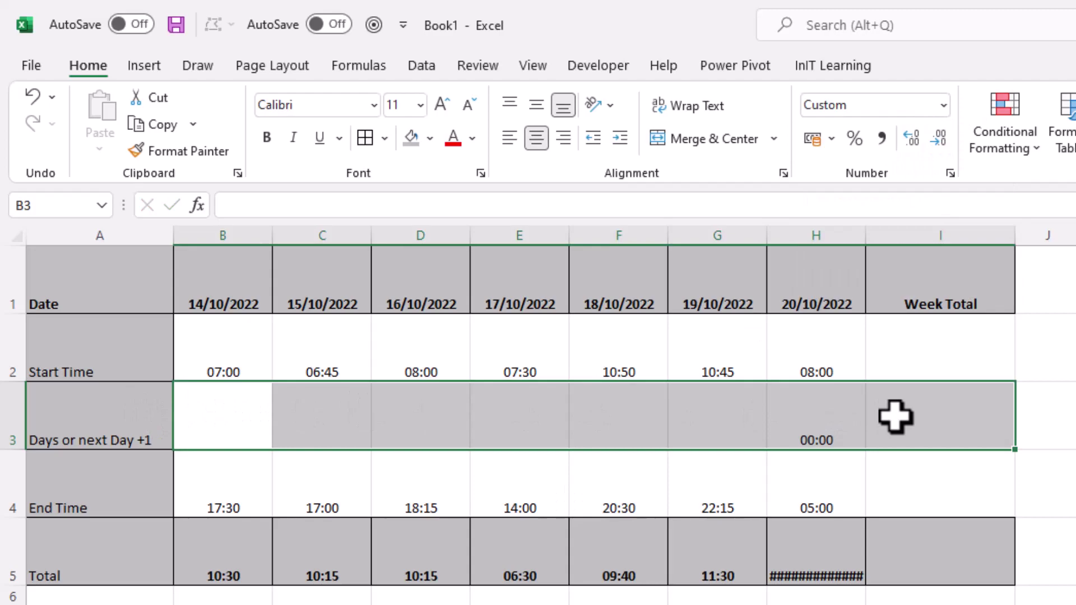
left_click(944, 105)
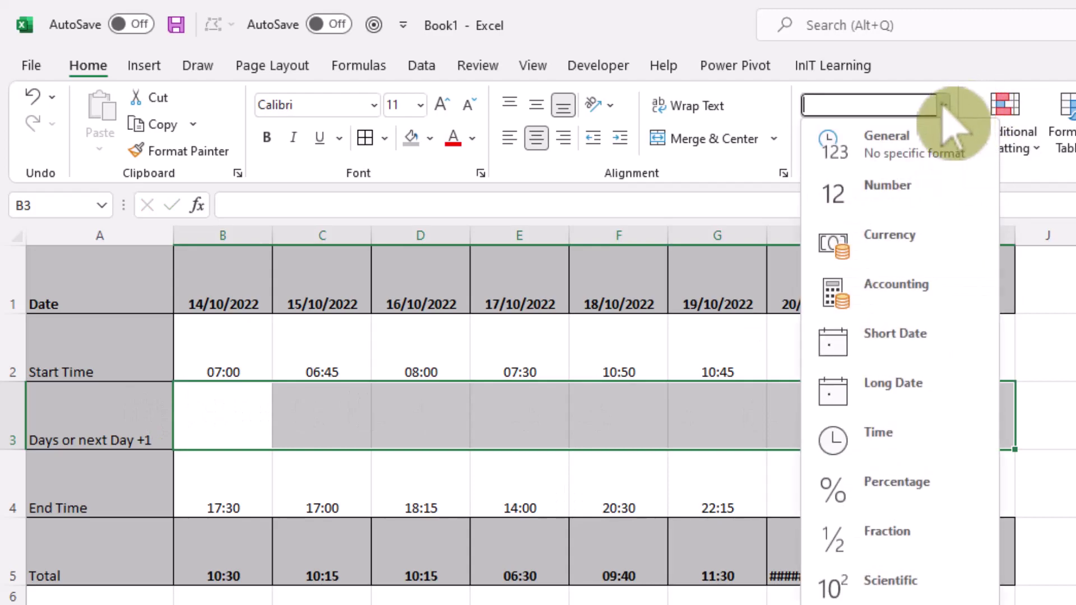
left_click(915, 154)
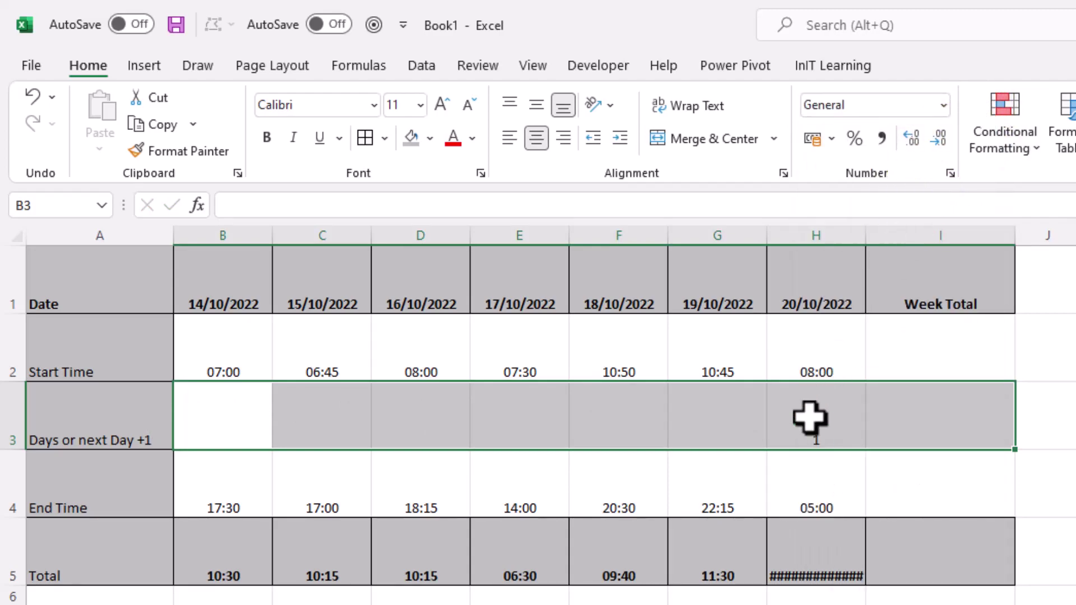
left_click(796, 439)
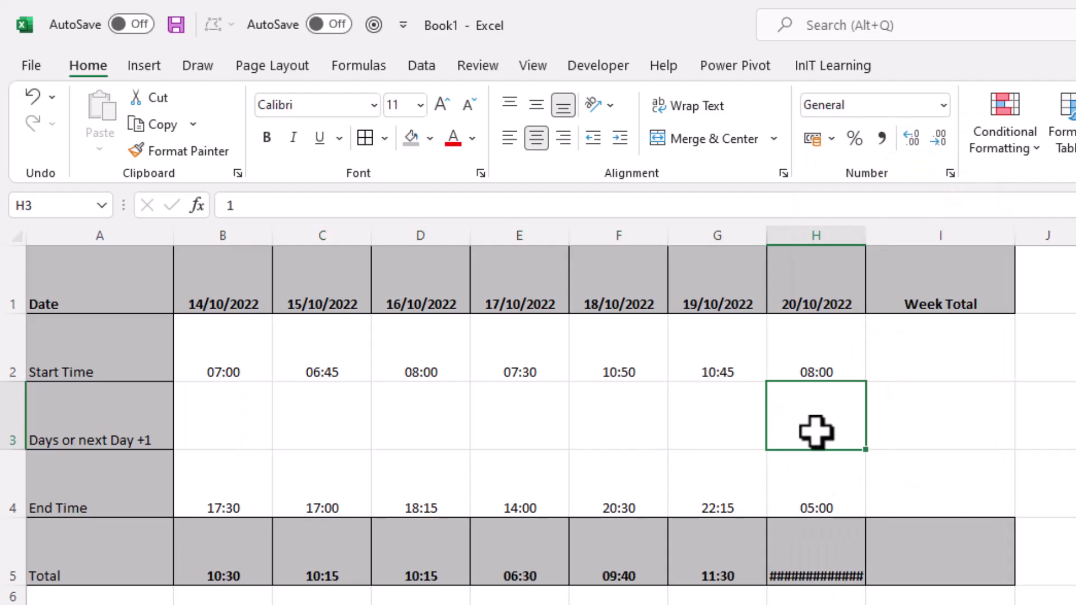
Clear the old Total results in B5:H5
left_click(224, 548)
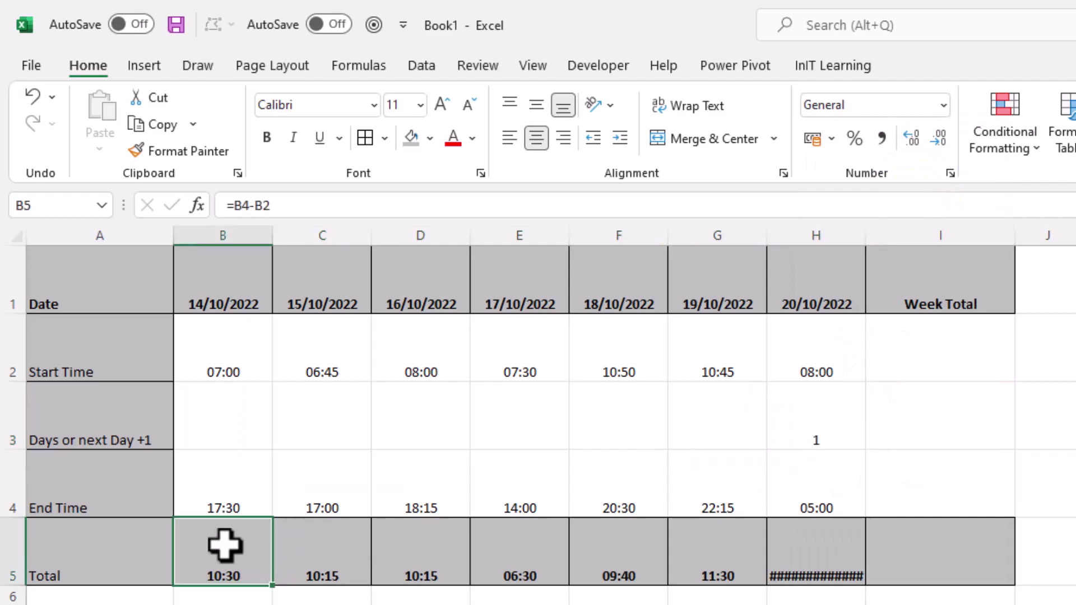
left_click_drag(223, 552, 799, 561)
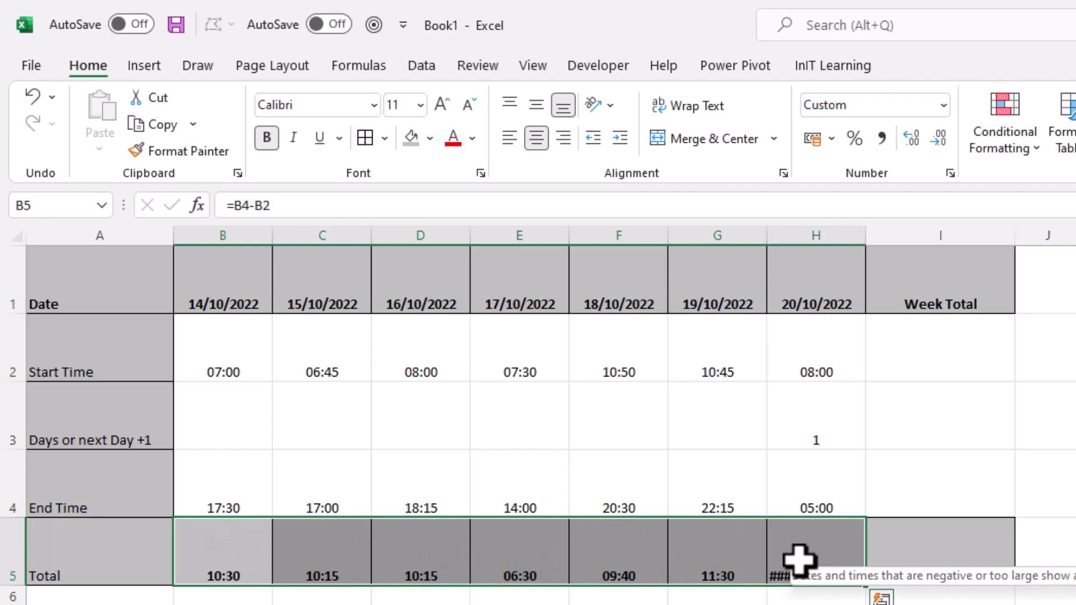
key("Delete")
Enter the formula =B4-B2+B3 in B5 for the first day's Total
left_click(208, 554)
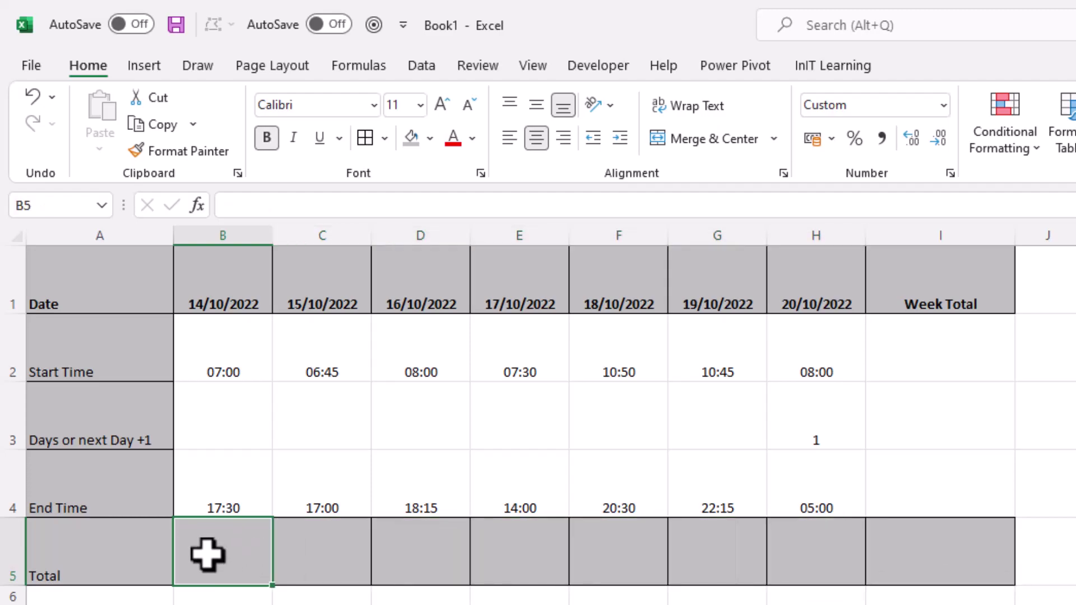
type("=")
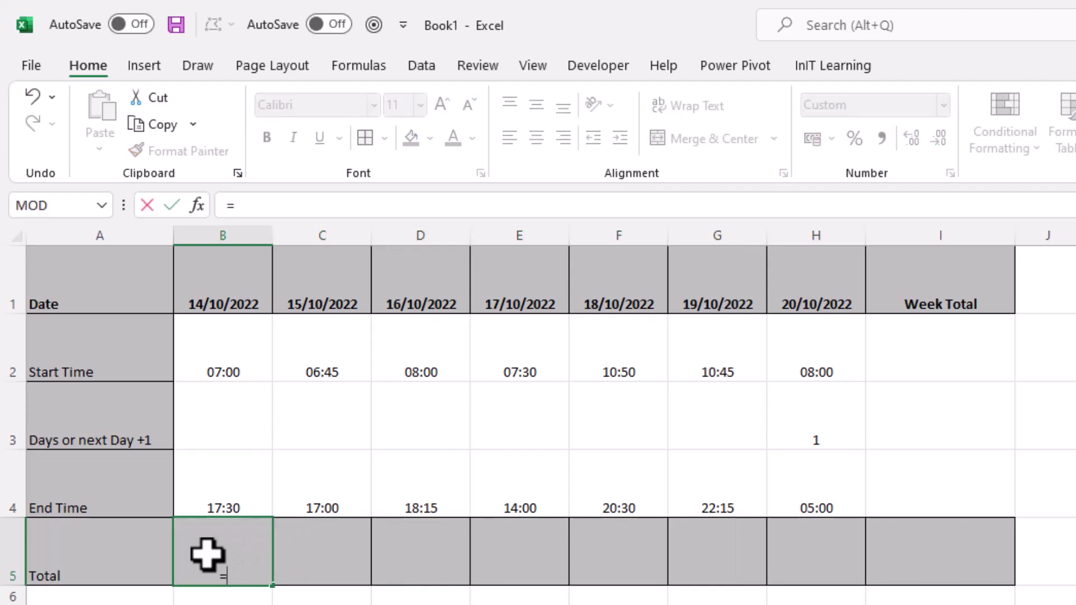
left_click(219, 491)
type("-")
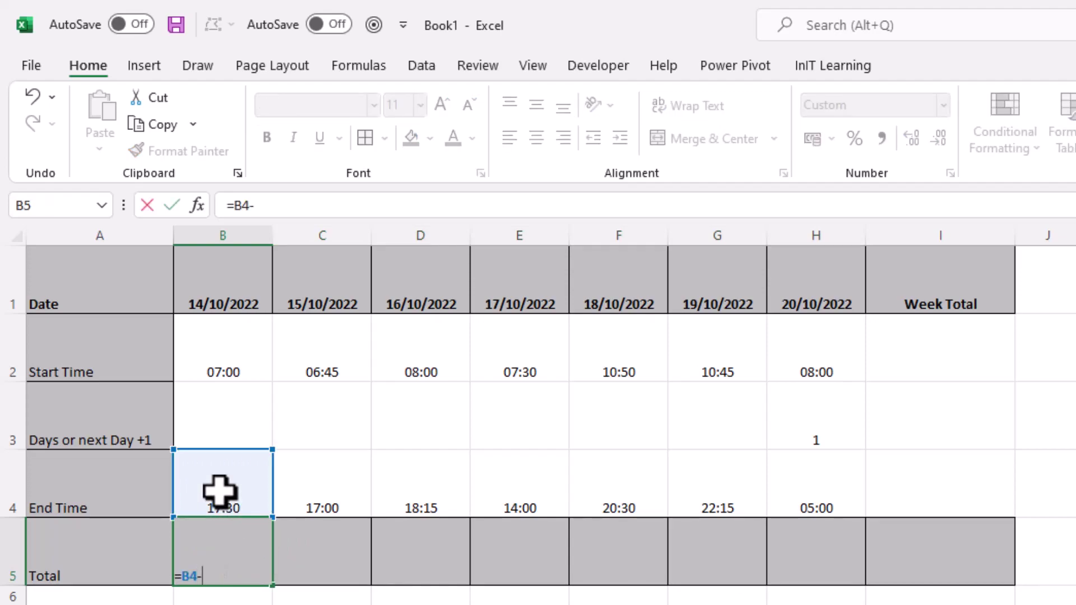
left_click(227, 348)
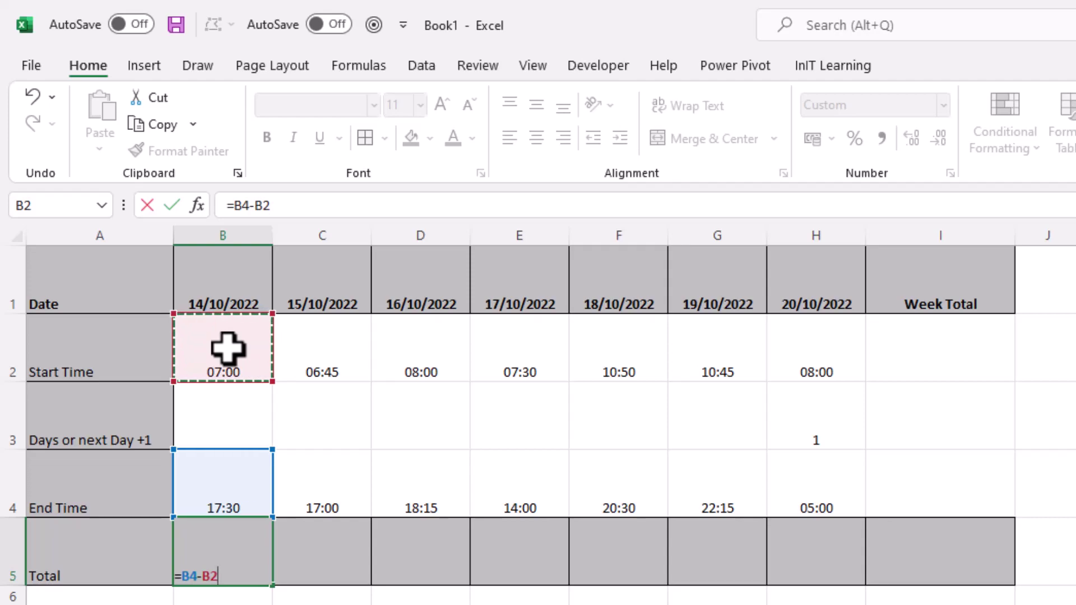
type("+")
left_click(231, 421)
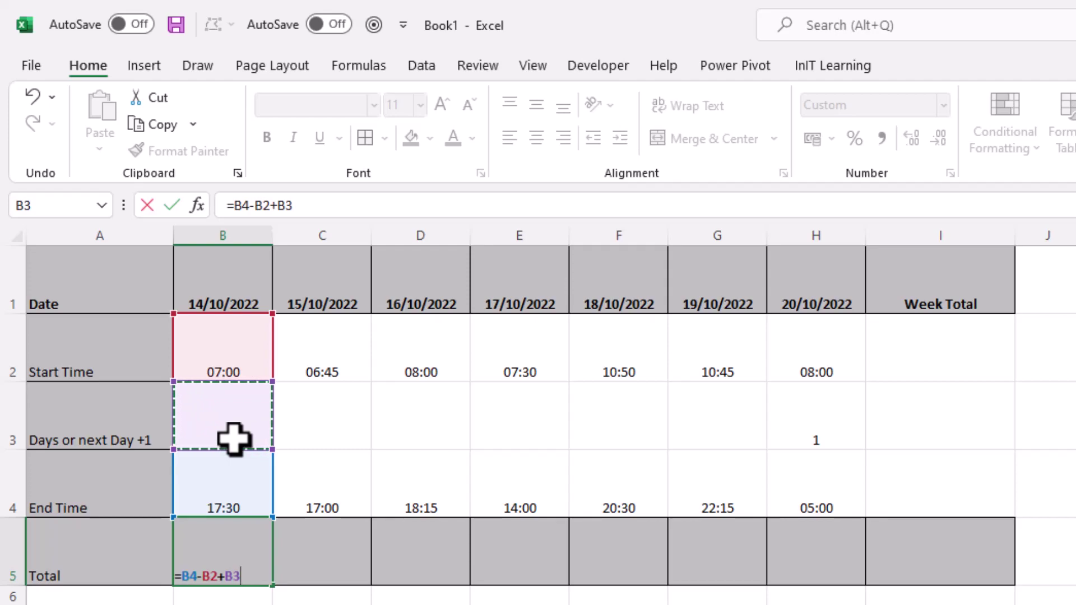
key("Return")
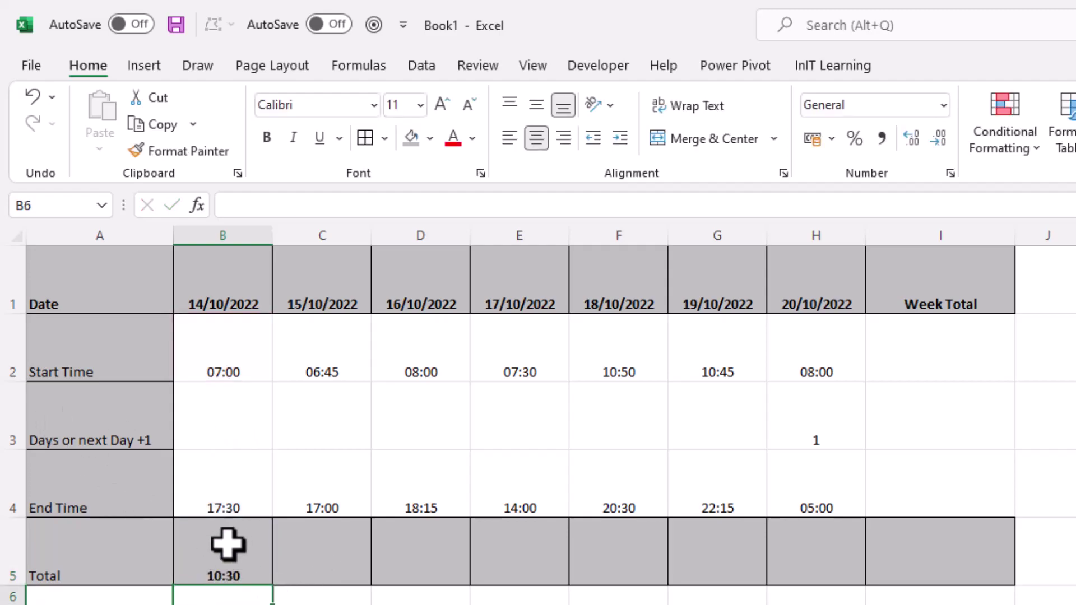
Fill B5's Total formula across to H5
left_click(221, 565)
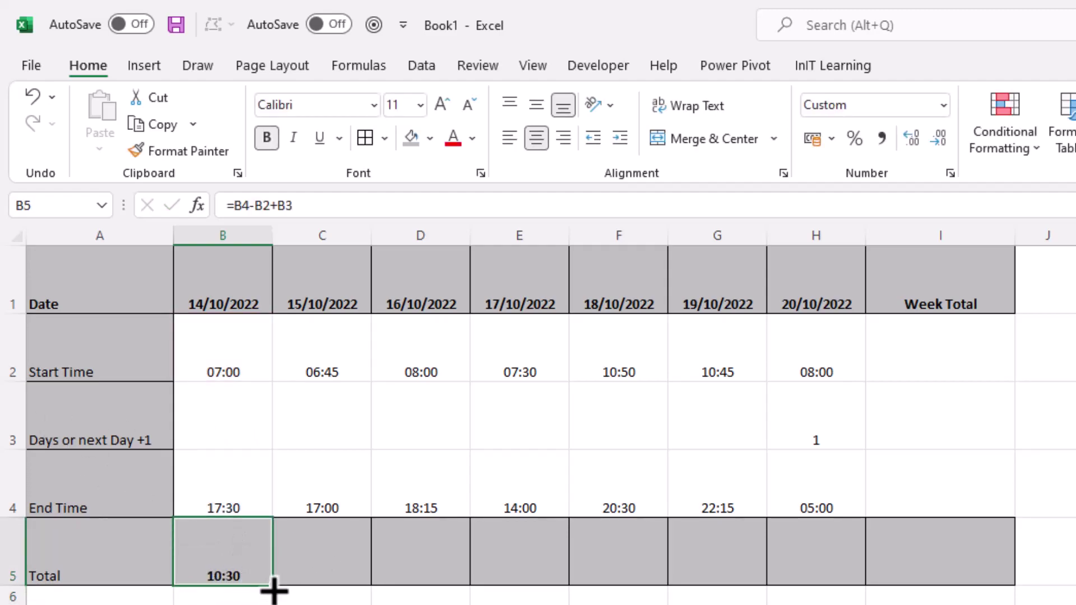
left_click_drag(274, 591, 819, 550)
left_click(816, 550)
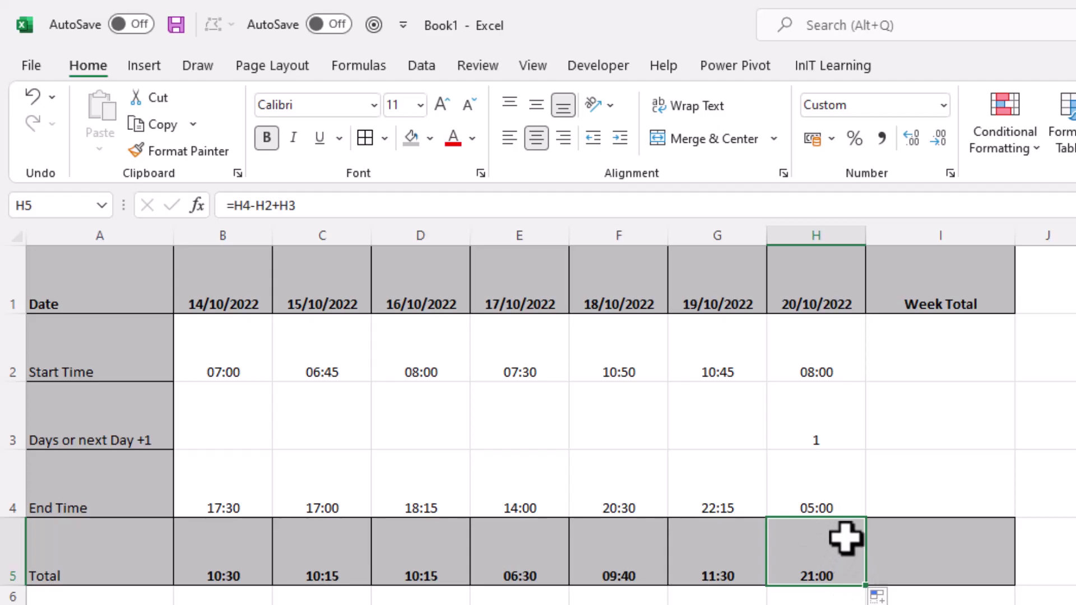
Change the 20/10/2022 end time in H4 to 08:00, then select the Total row B5:I5
left_click(822, 503)
double_click(802, 507)
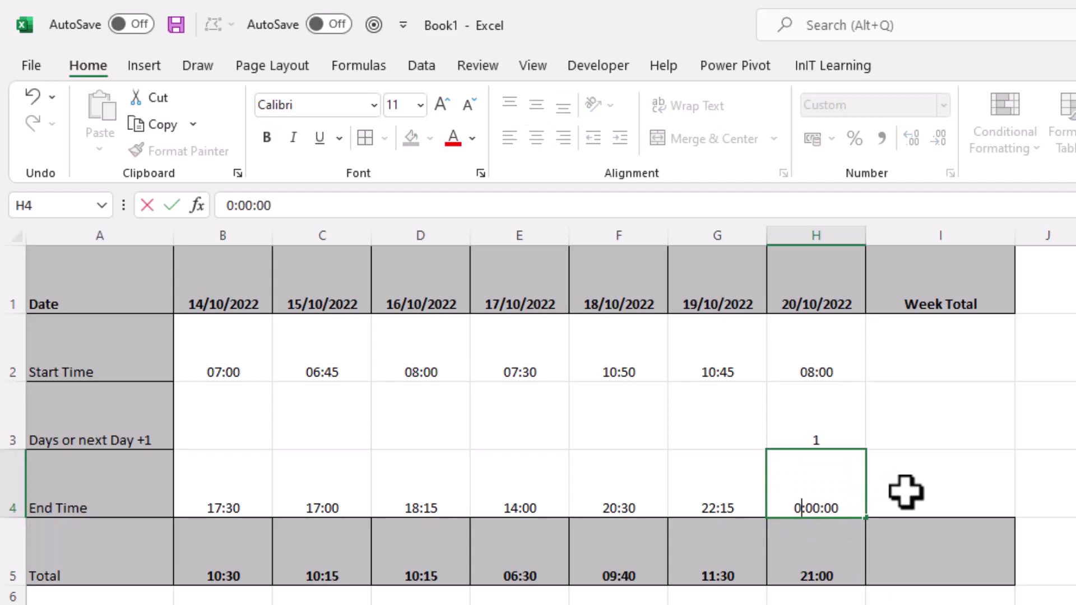
left_click(876, 596)
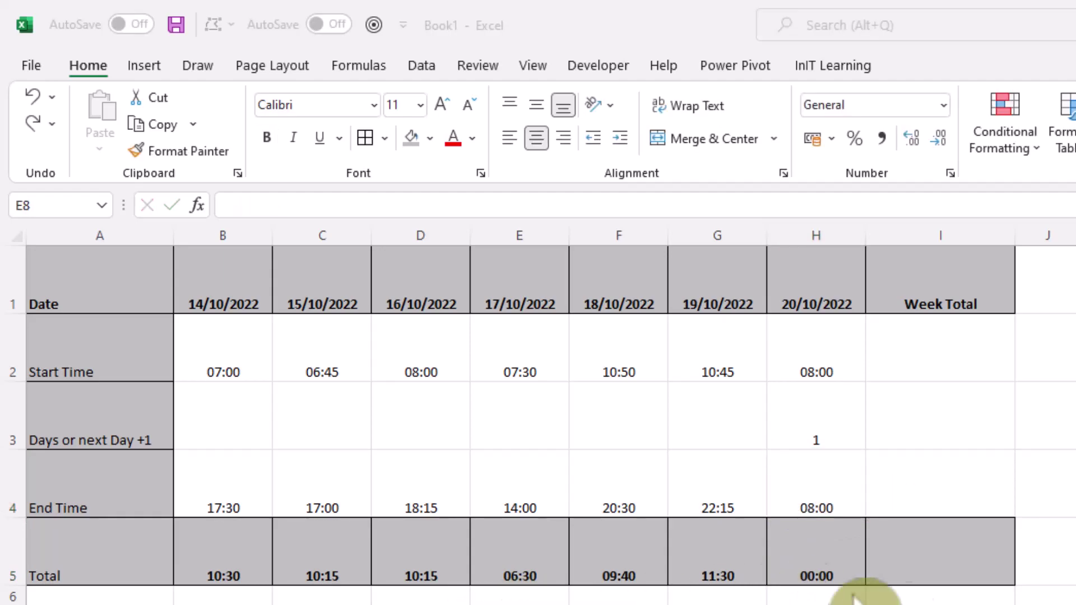
left_click(813, 539)
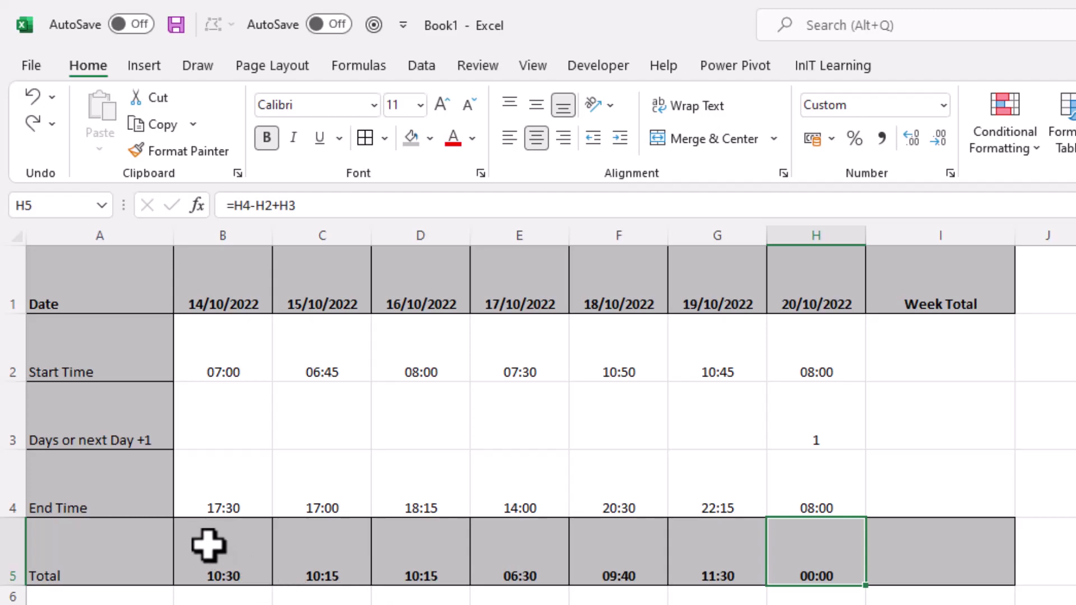
left_click_drag(213, 550, 893, 555)
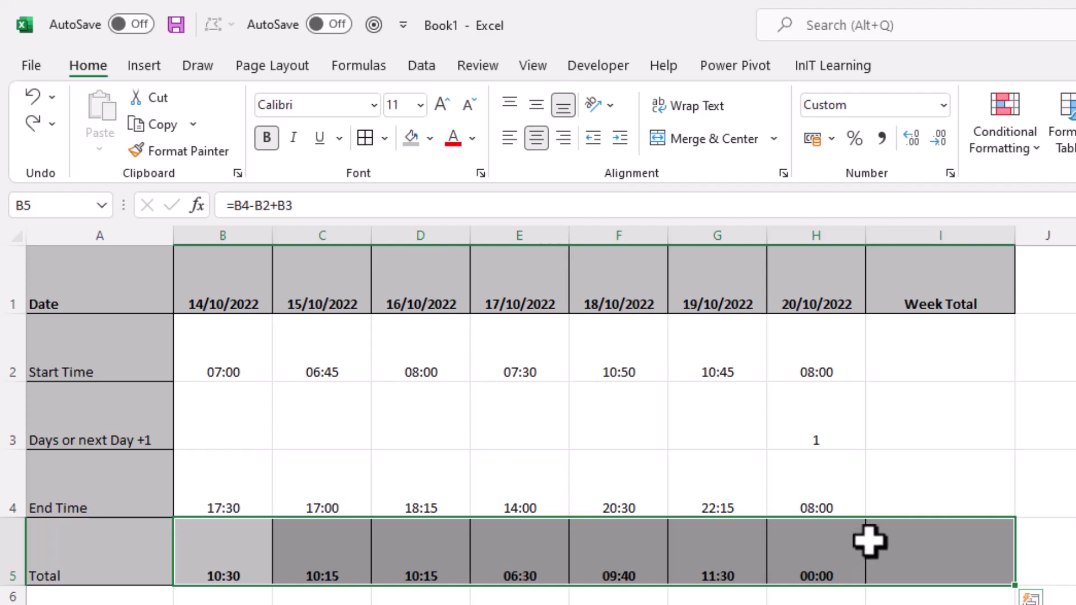
left_click_drag(221, 552, 894, 550)
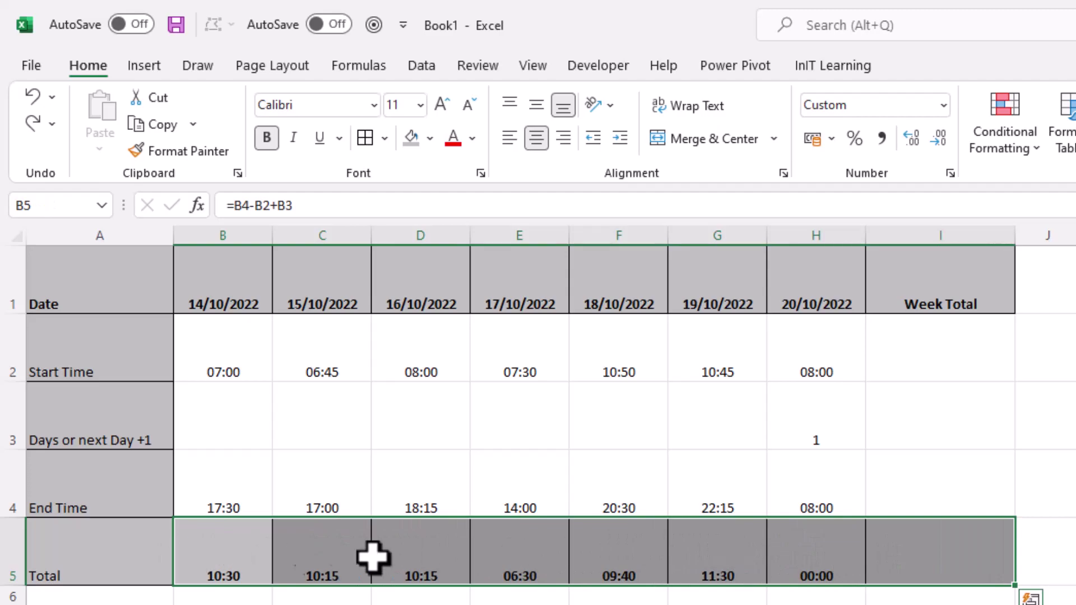
Replace General with the custom [hh]:mm number format on the Total row
left_click(951, 174)
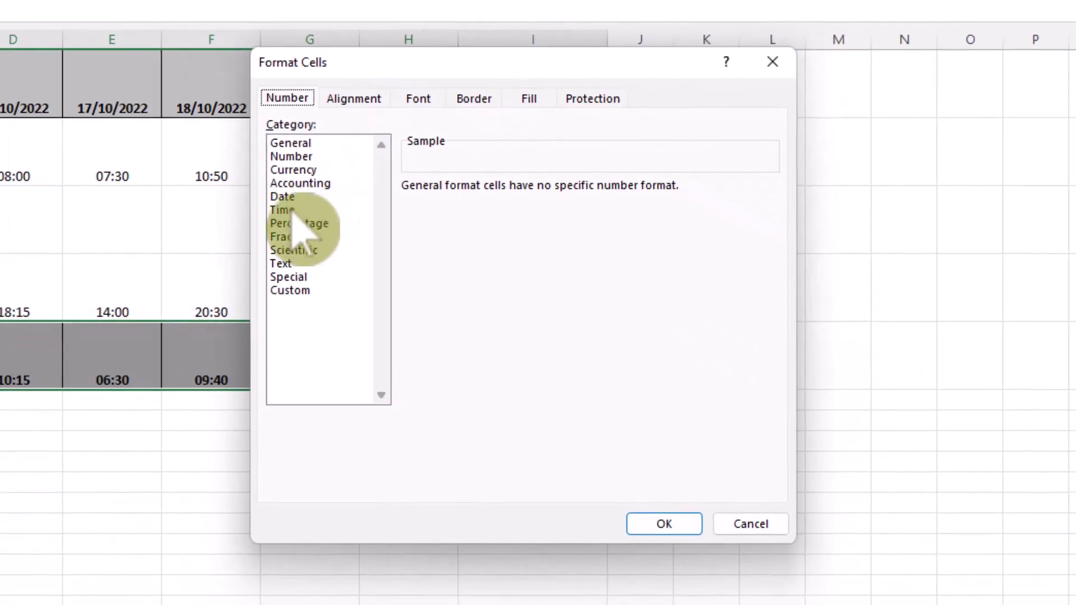
left_click(301, 294)
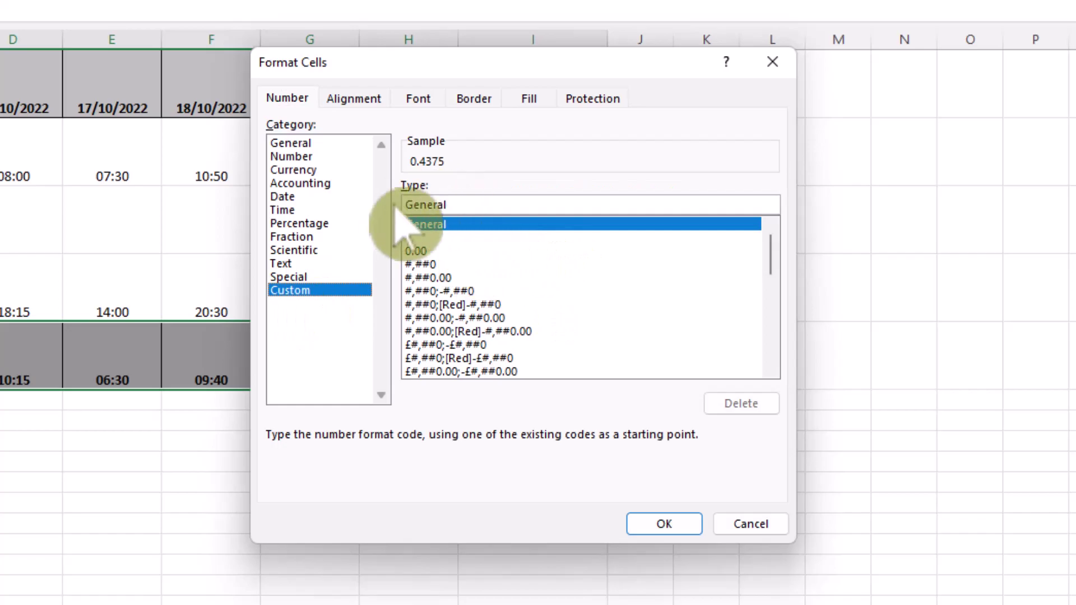
left_click_drag(470, 207, 394, 212)
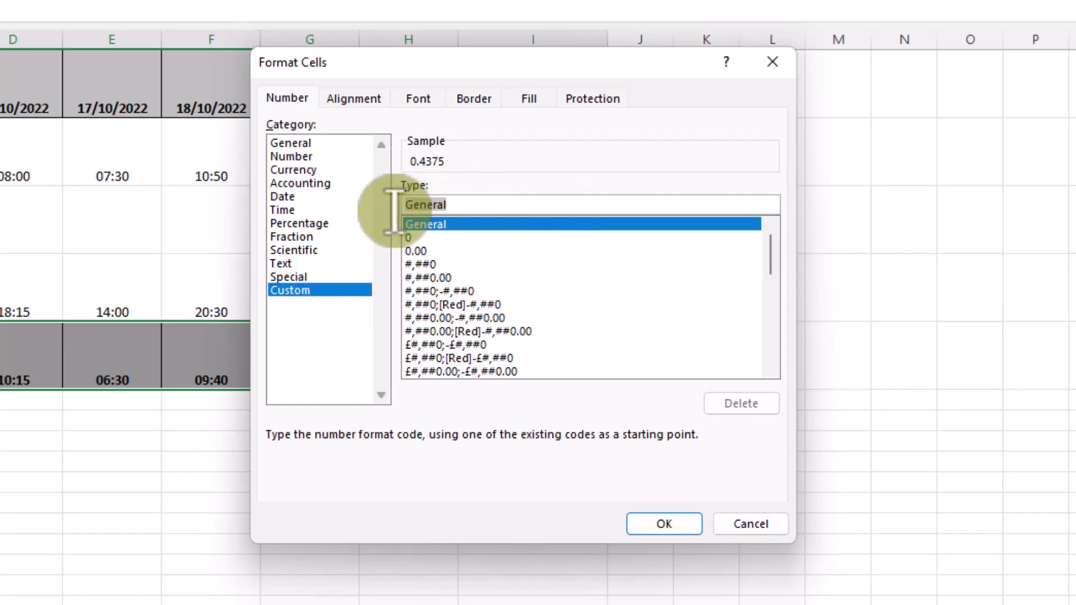
key("BackSpace")
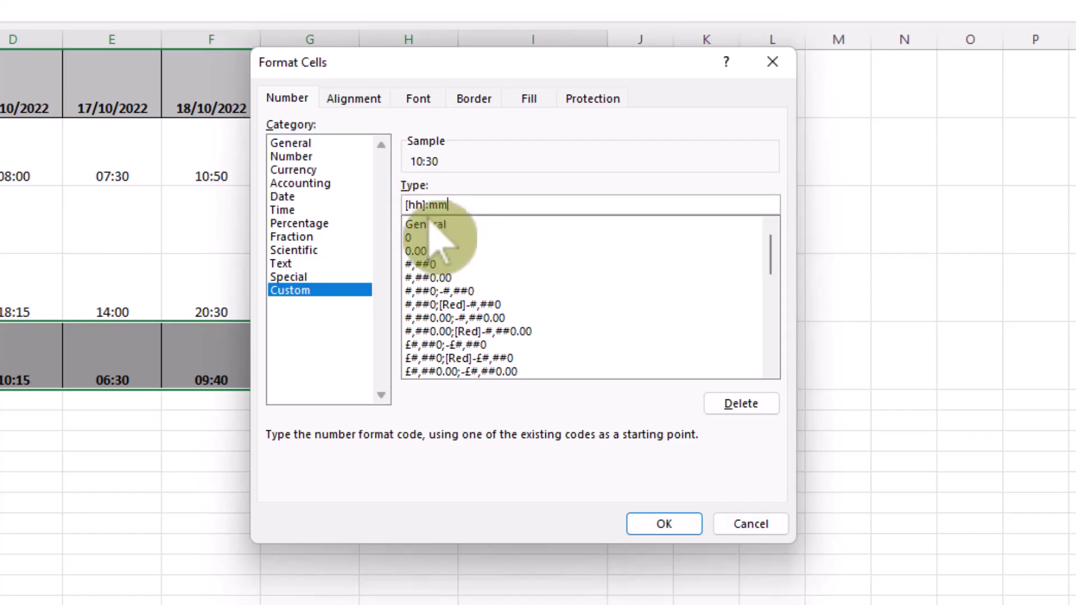
left_click(663, 523)
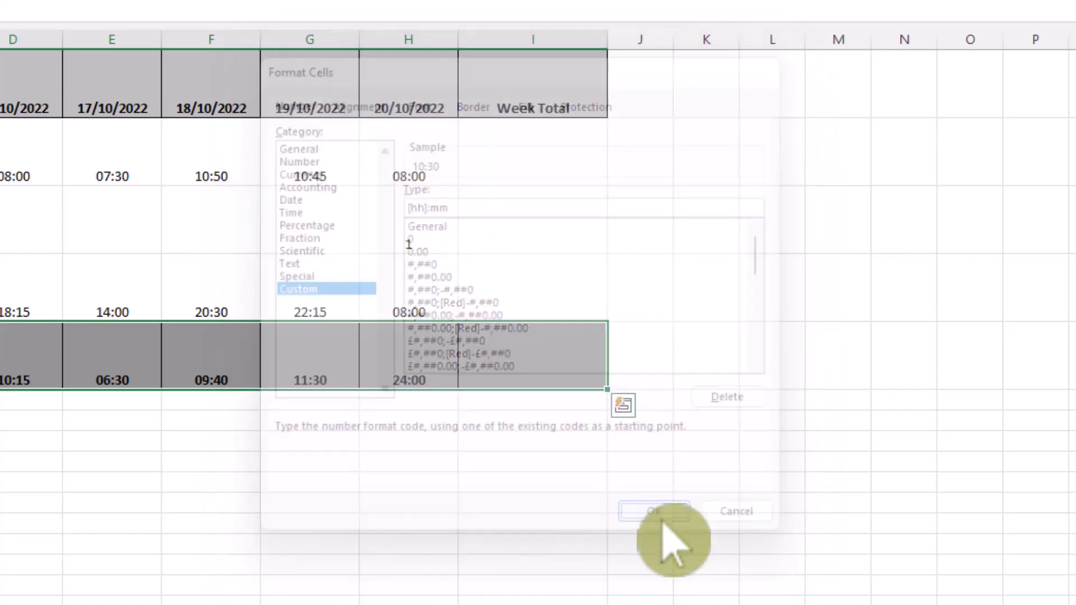
Clear the 20/10/2022 day offset and change its end time to 09:00
left_click(413, 368)
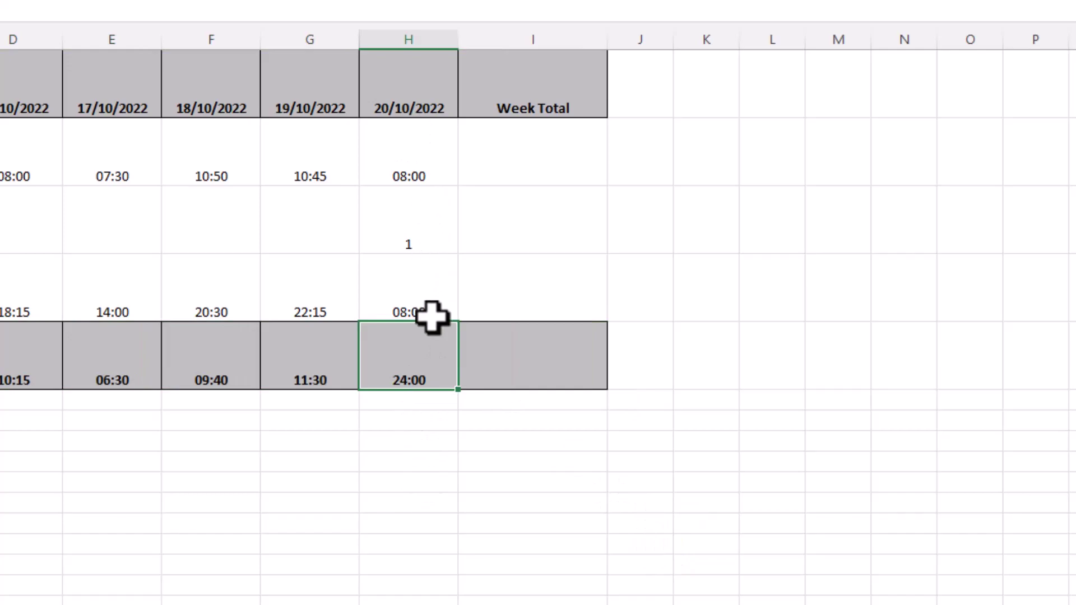
left_click(405, 235)
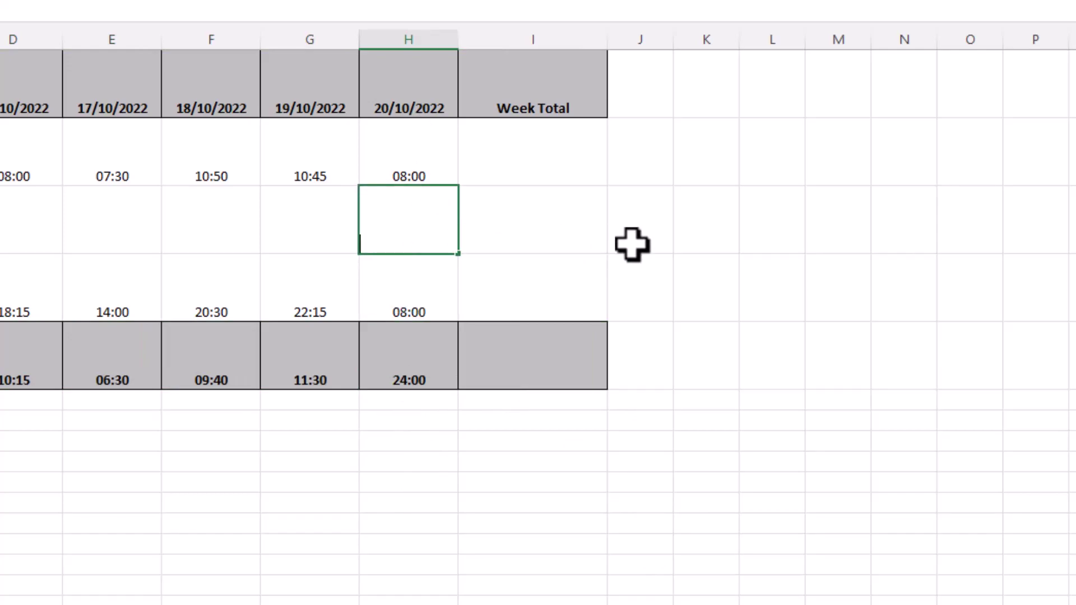
key("Return")
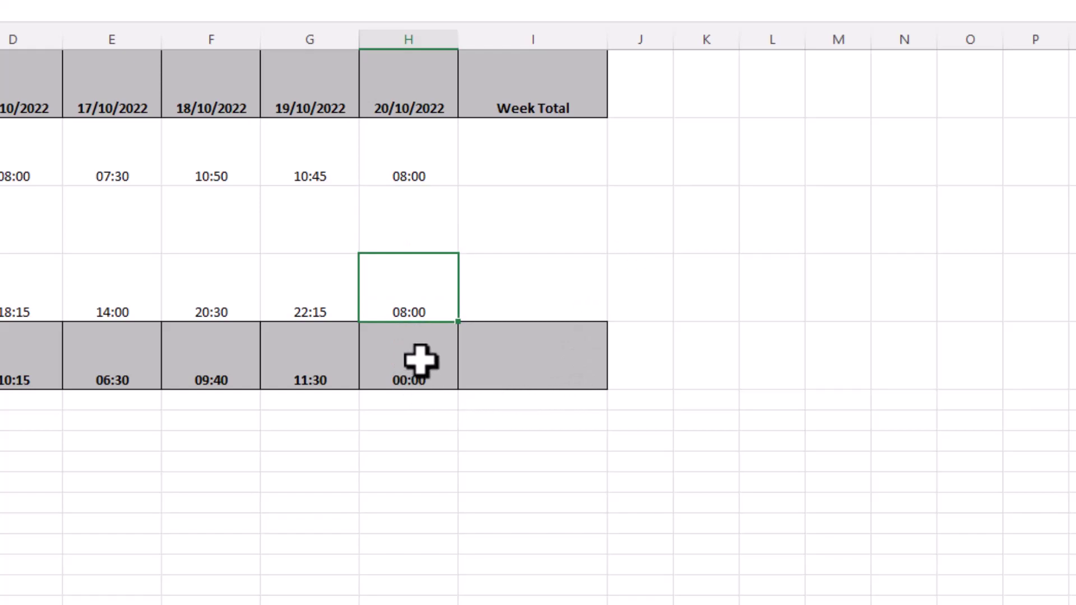
double_click(424, 293)
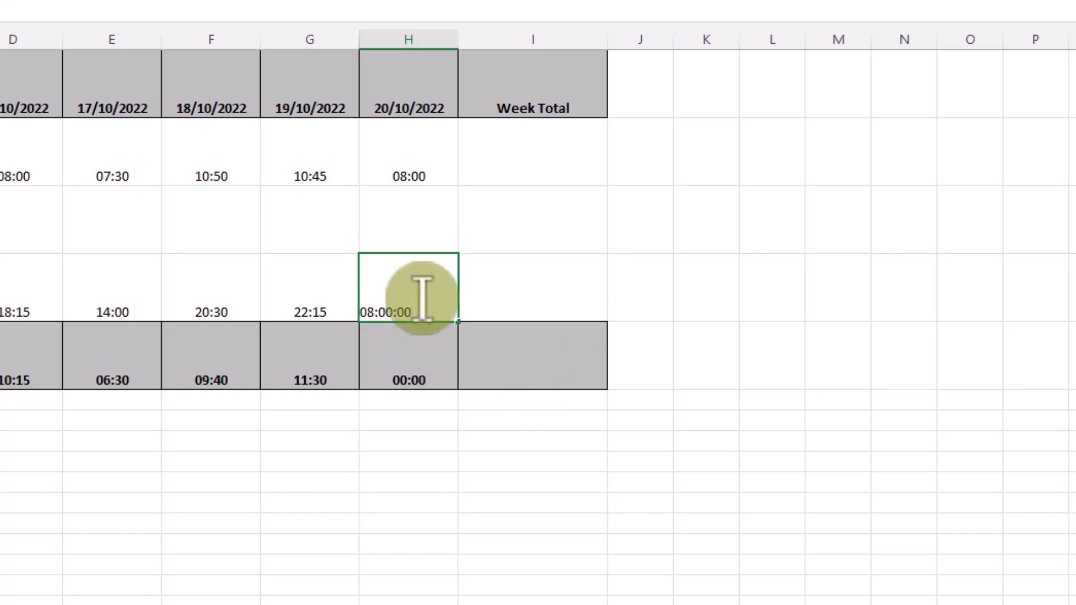
left_click_drag(421, 297, 336, 309)
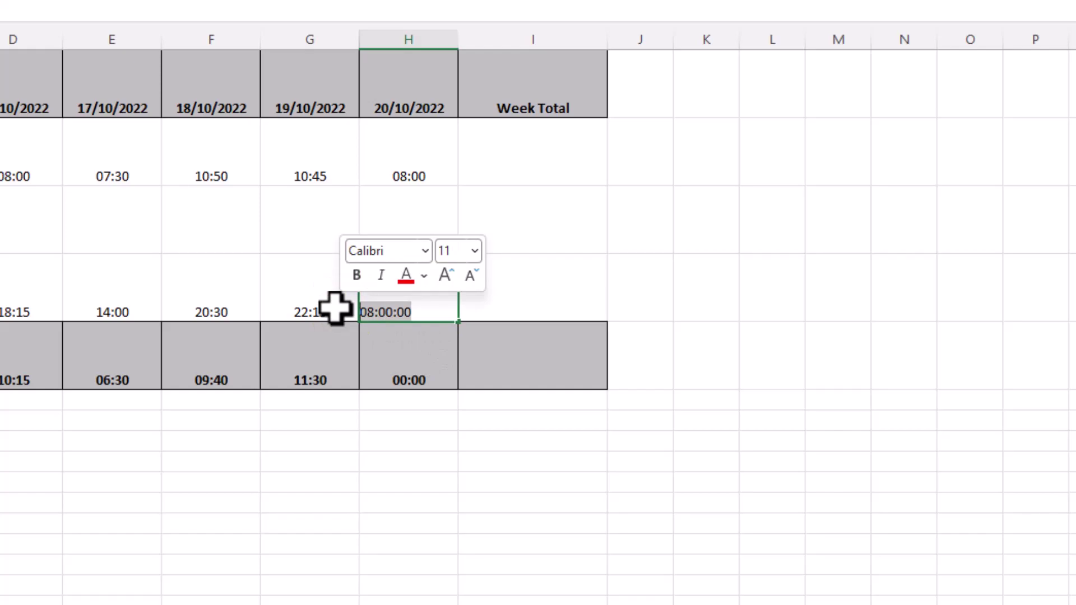
type("9")
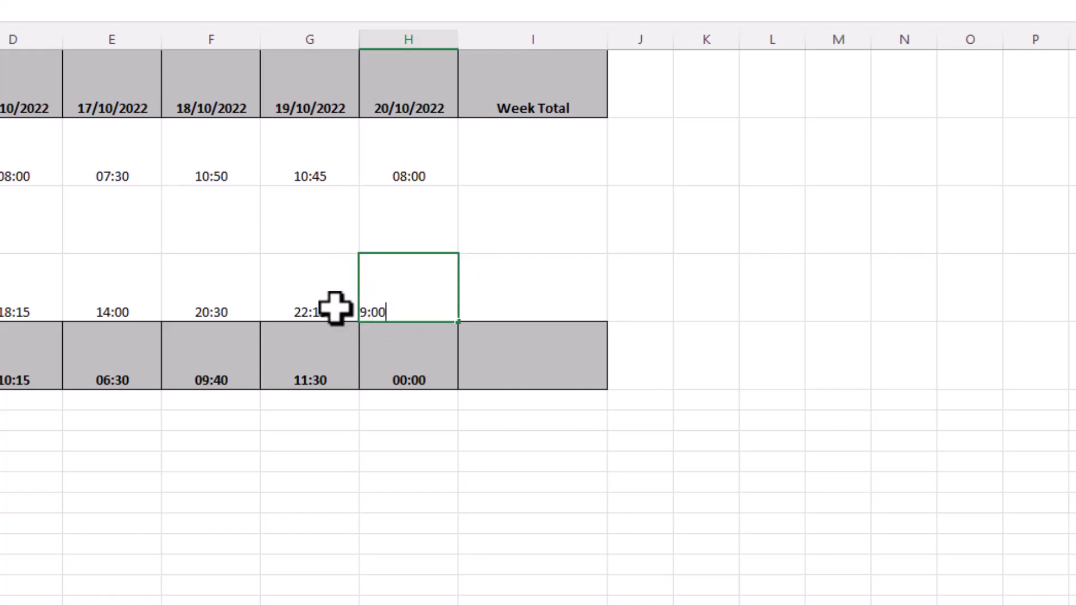
key("Return")
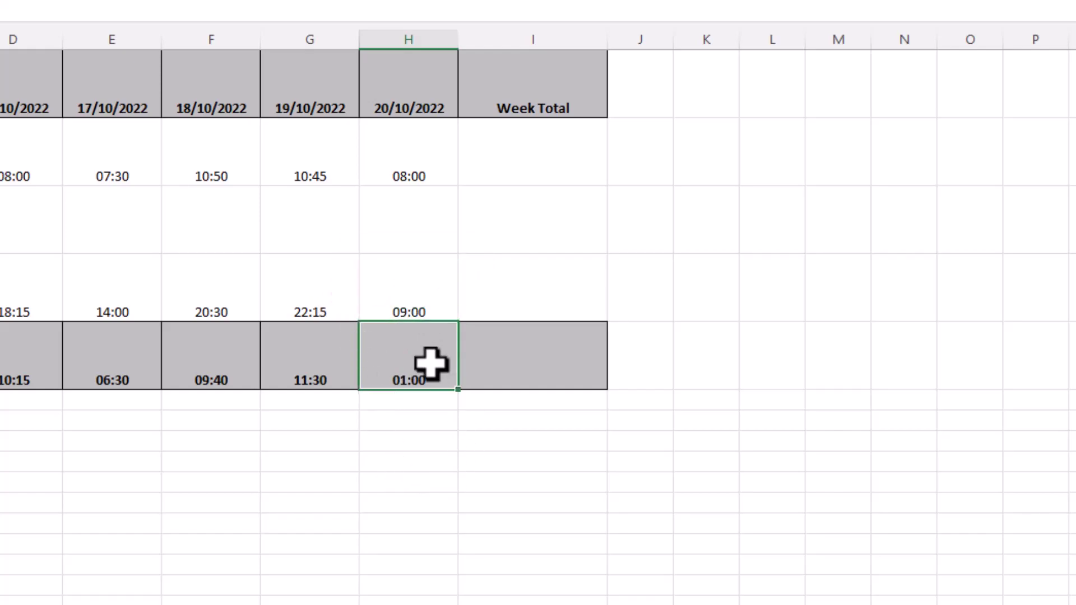
Set the 20/10/2022 day offset in H3 to 2
left_click(401, 210)
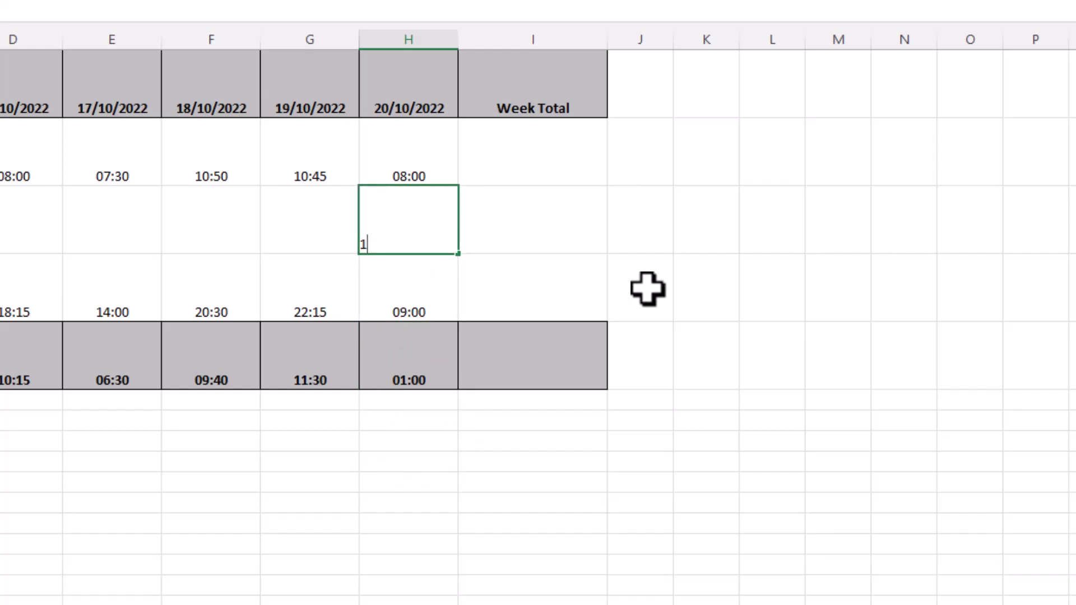
key("Return")
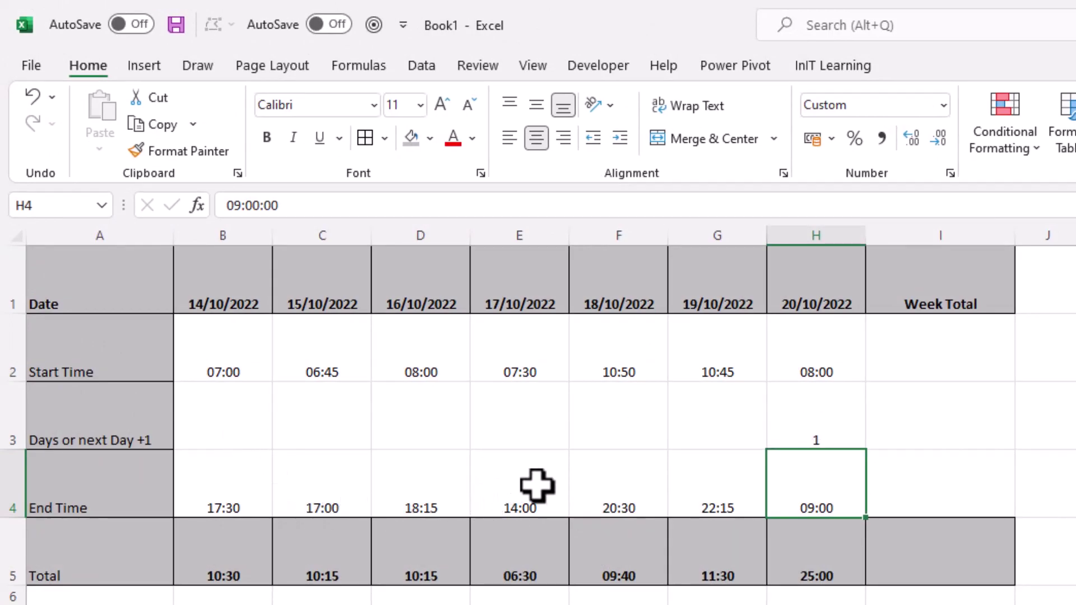
left_click(830, 423)
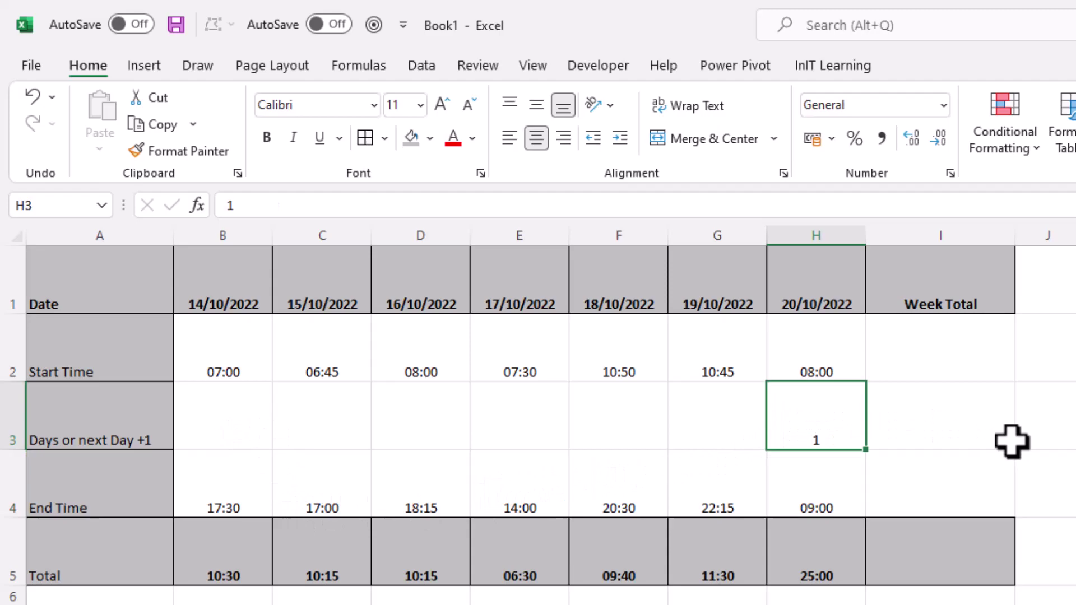
type("2")
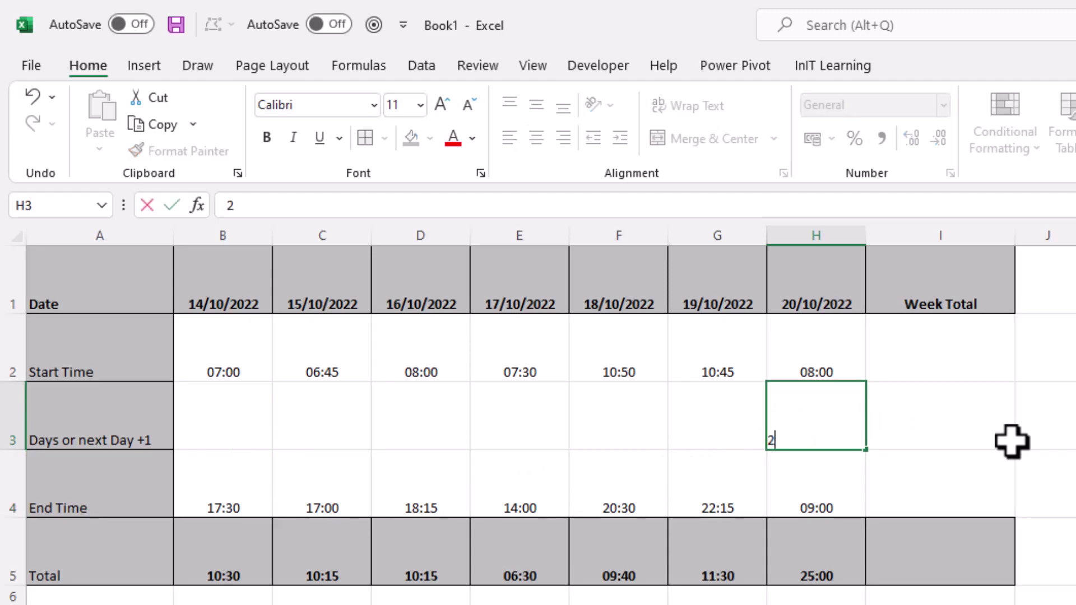
key("Return")
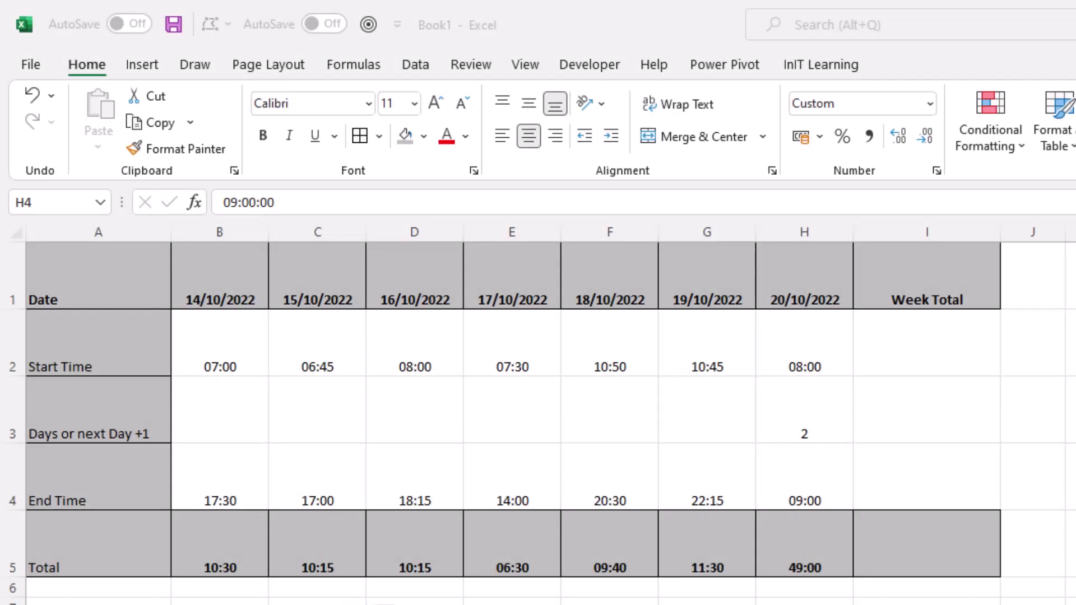
AutoSum the daily totals into I5 as =SUM(B5:H5), giving 107:40
left_click(914, 565)
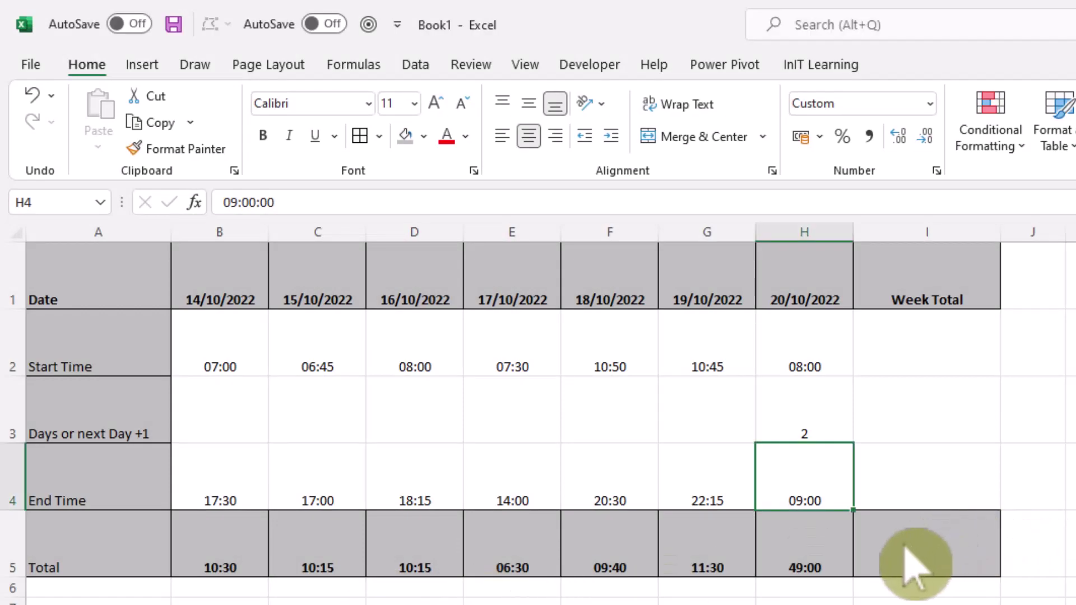
left_click(918, 534)
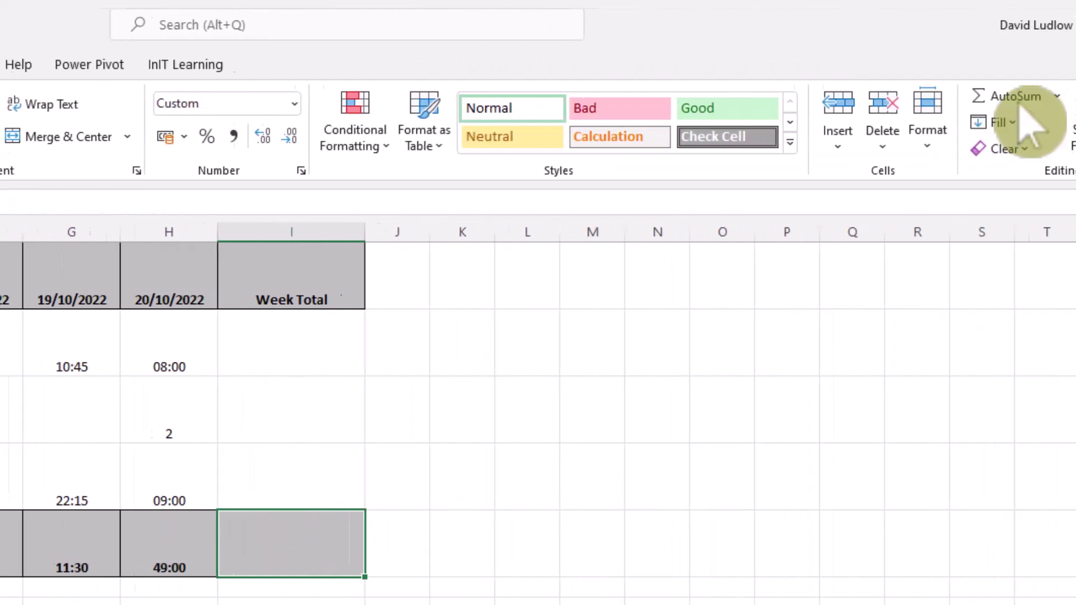
left_click(899, 101)
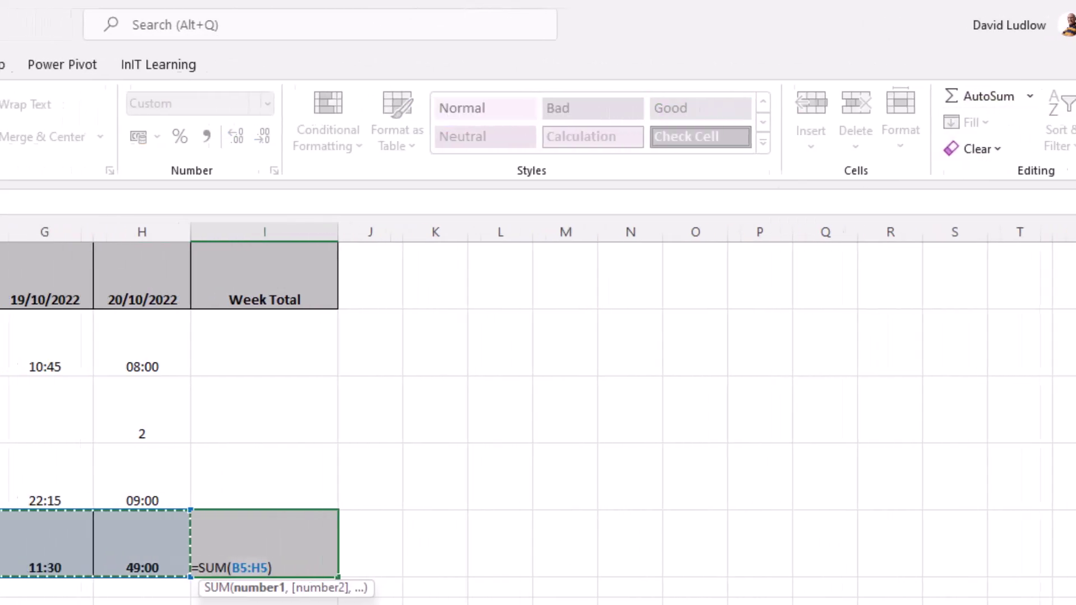
key("Return")
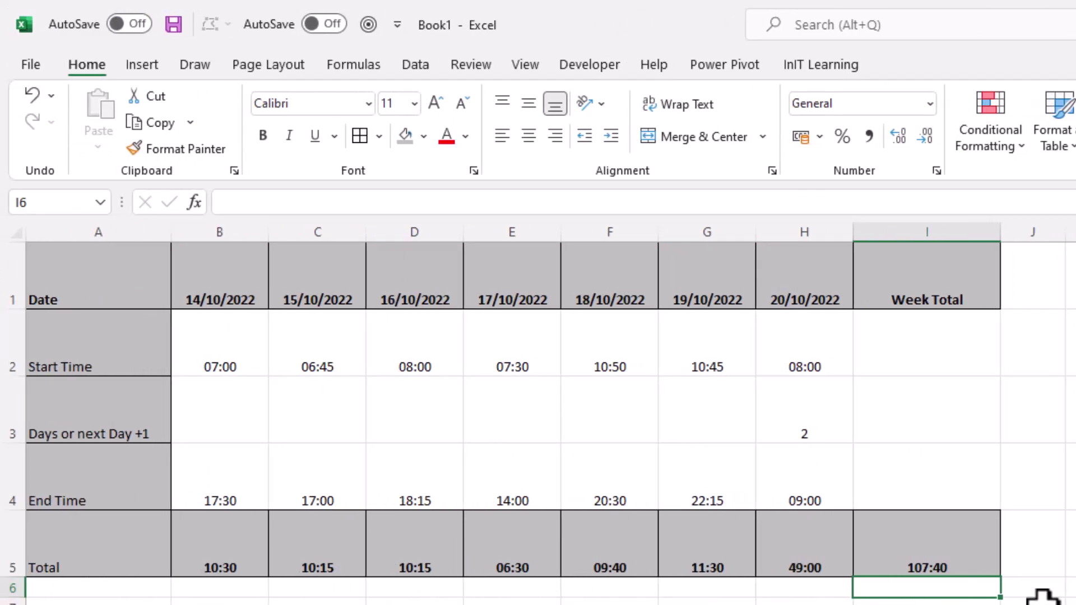
left_click(916, 544)
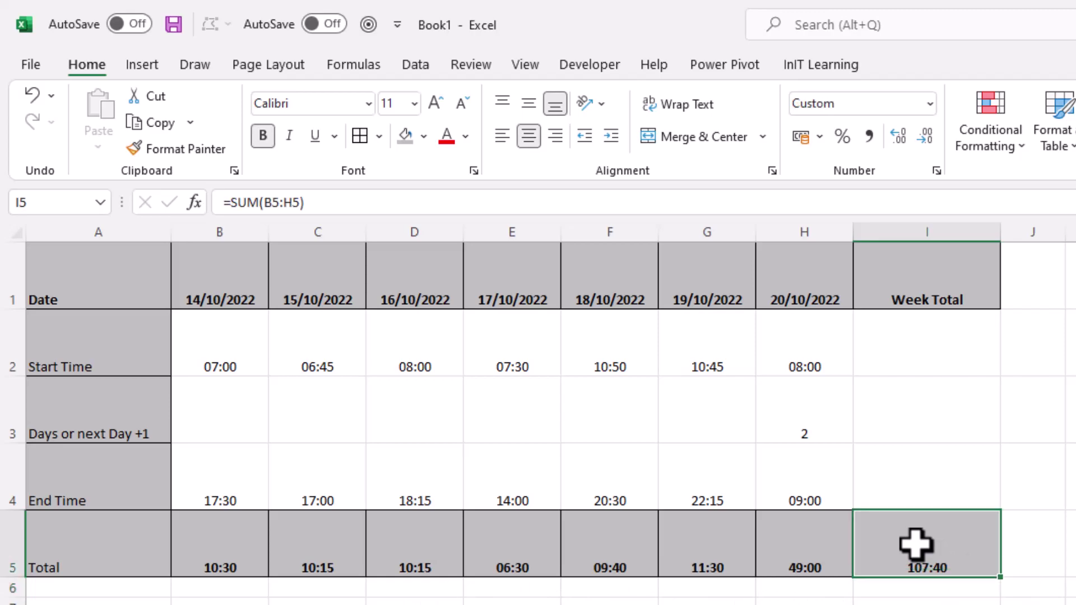
Open Format Cells for the Week Total in I5, showing its [hh]:mm format
left_click(938, 171)
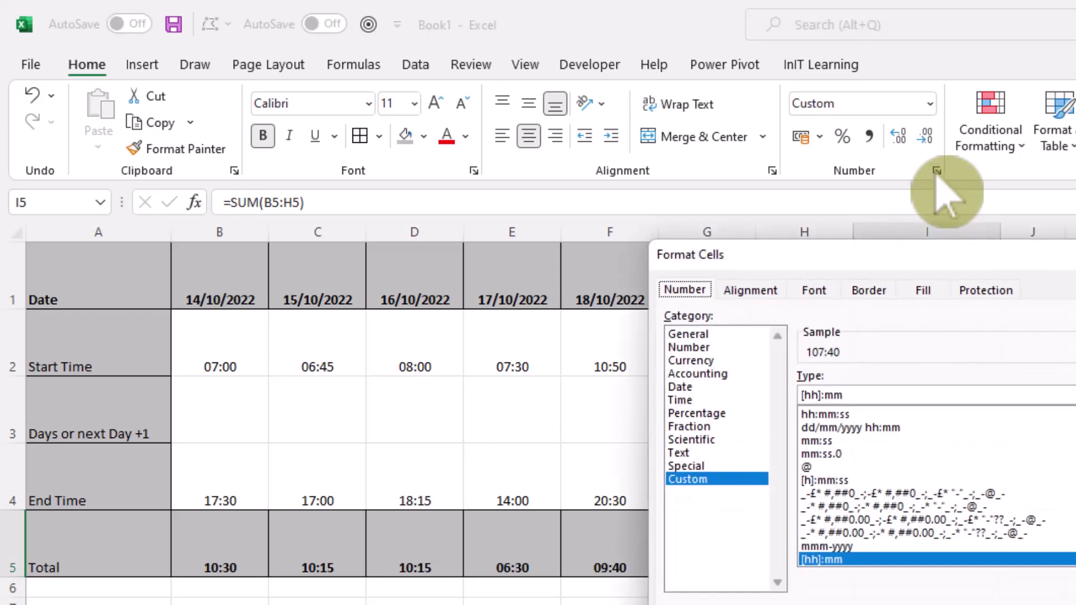